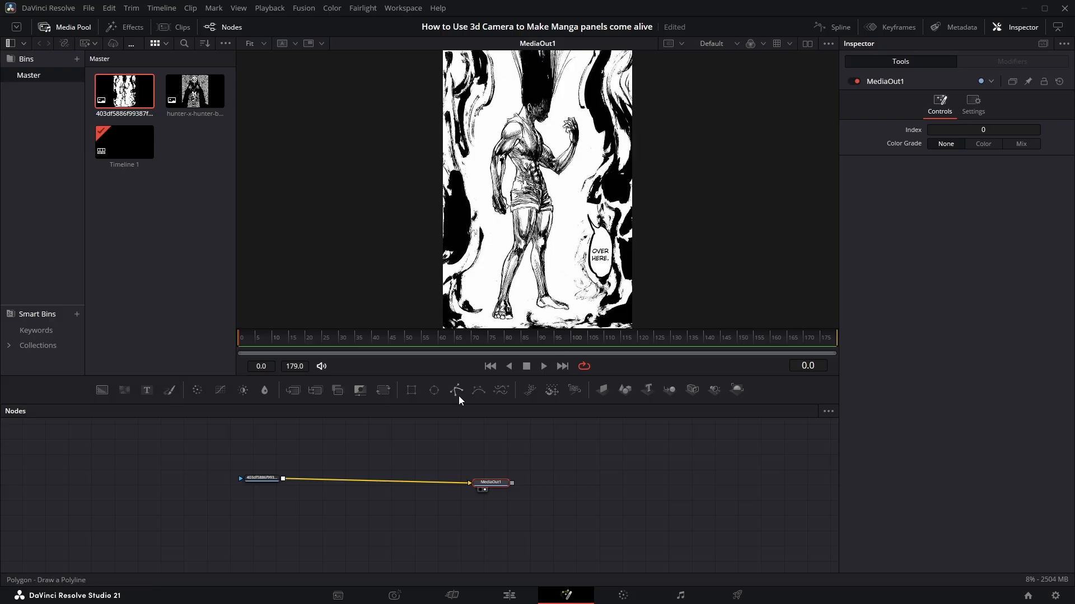
# Add a Polygon node above the manga image node and detach it from the image's mask input
pyautogui.moveTo(457, 392); pyautogui.dragTo(270, 482)
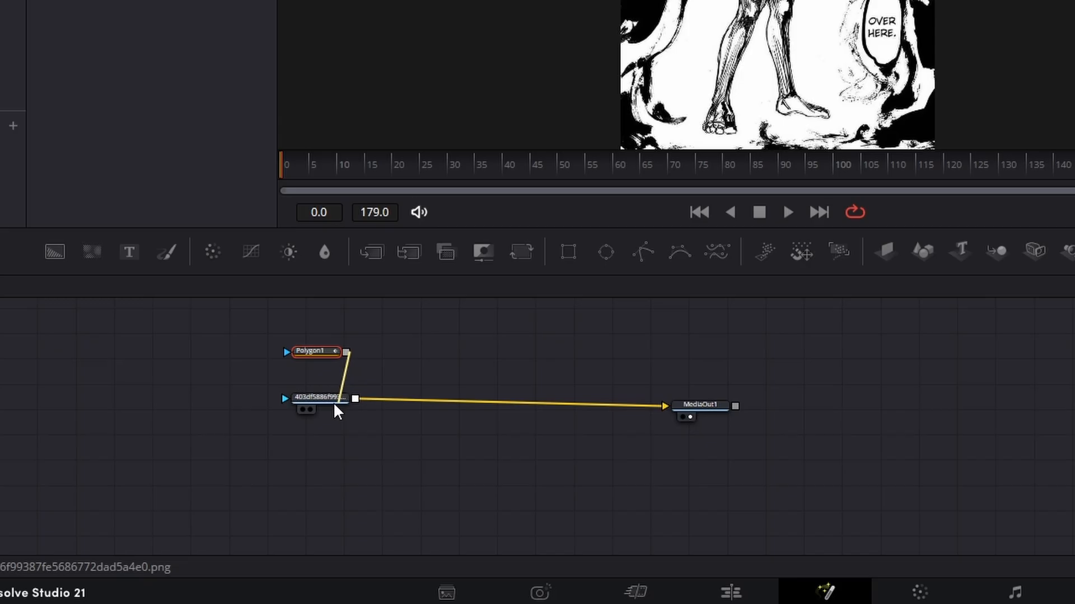
pyautogui.moveTo(334, 405); pyautogui.dragTo(327, 395)
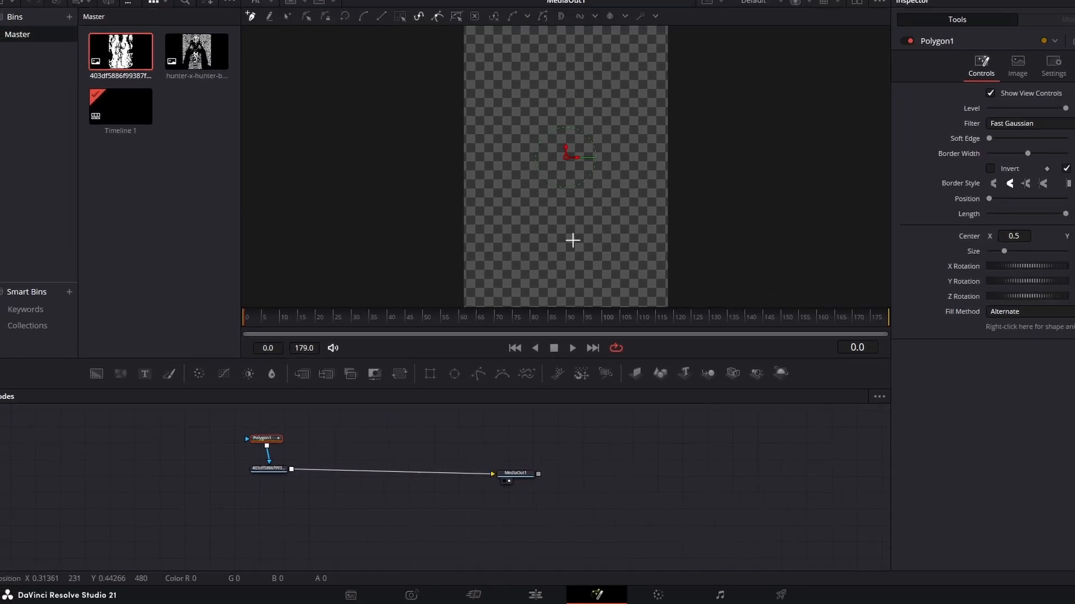
pyautogui.moveTo(263, 472); pyautogui.dragTo(287, 476)
# Start the polygon outline along the underside of the toes of the figure's front foot
pyautogui.scroll(5, 480, 300)
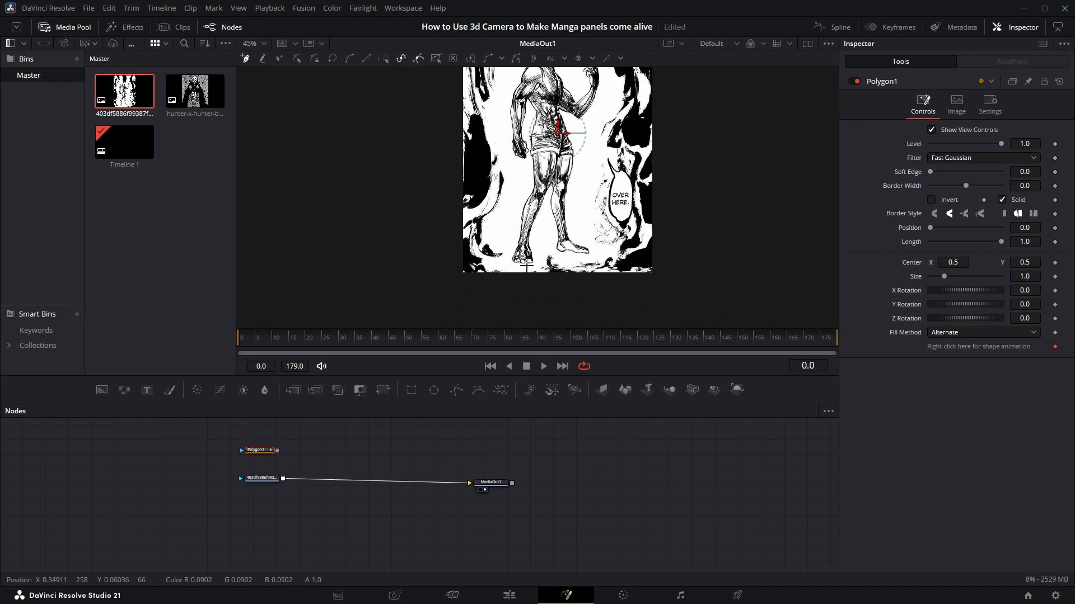
pyautogui.scroll(5, 535, 261)
pyautogui.click(551, 267)
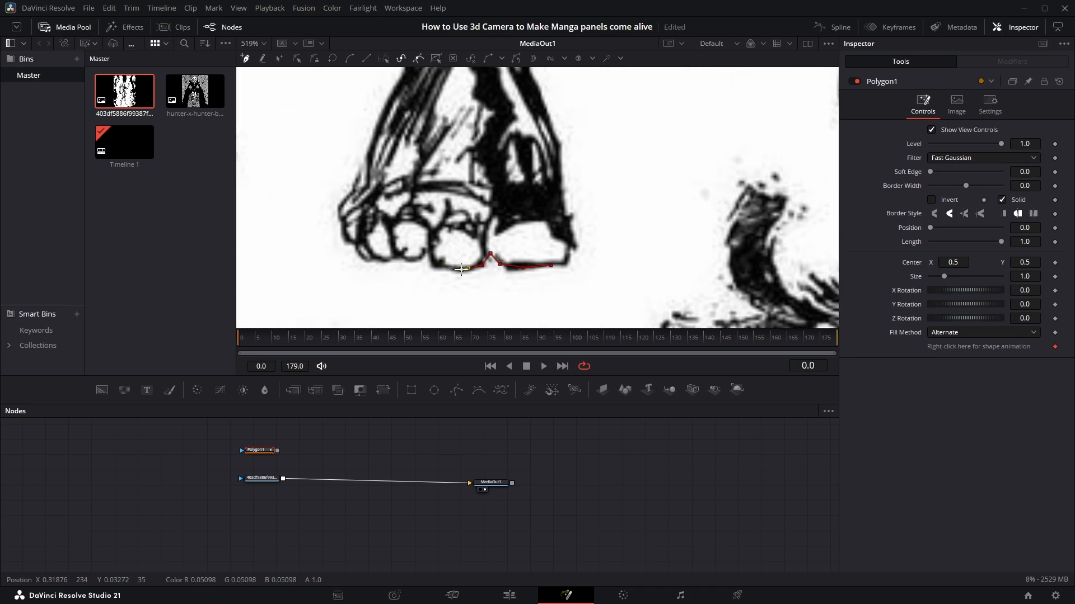
pyautogui.click(423, 252)
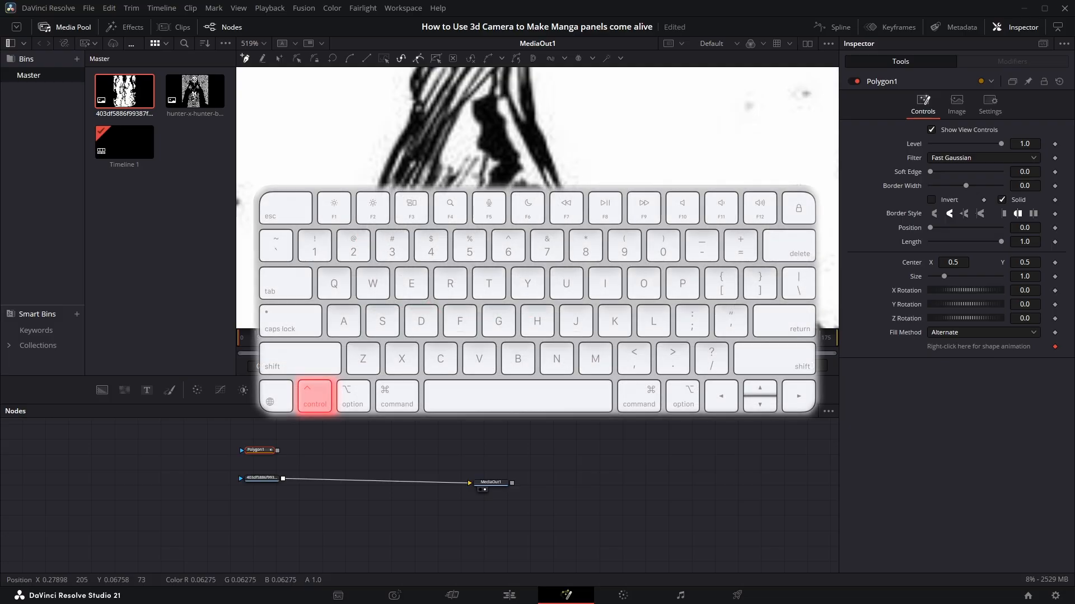
# Examine the partly traced foot outline and the figure's legs at several zoom levels
pyautogui.scroll(-5, 385, 208)
pyautogui.scroll(-1, 383, 212)
pyautogui.scroll(2, 383, 213)
pyautogui.scroll(-2, 383, 212)
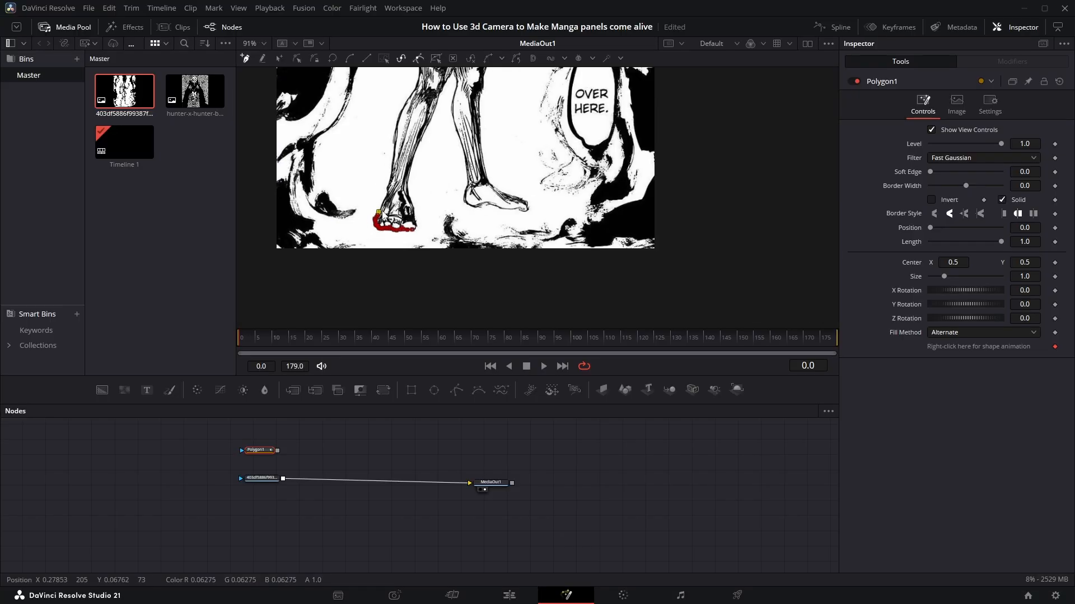
pyautogui.scroll(5, 383, 213)
pyautogui.scroll(-3, 383, 213)
pyautogui.scroll(2, 382, 212)
pyautogui.scroll(-5, 383, 213)
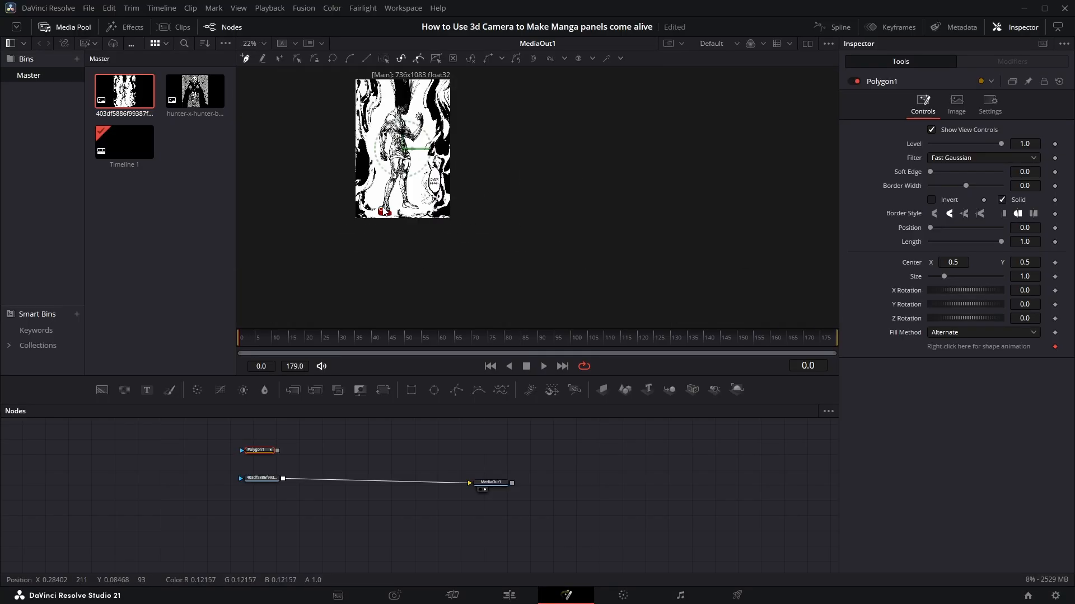
pyautogui.scroll(2, 395, 183)
pyautogui.moveTo(405, 151); pyautogui.dragTo(440, 231)
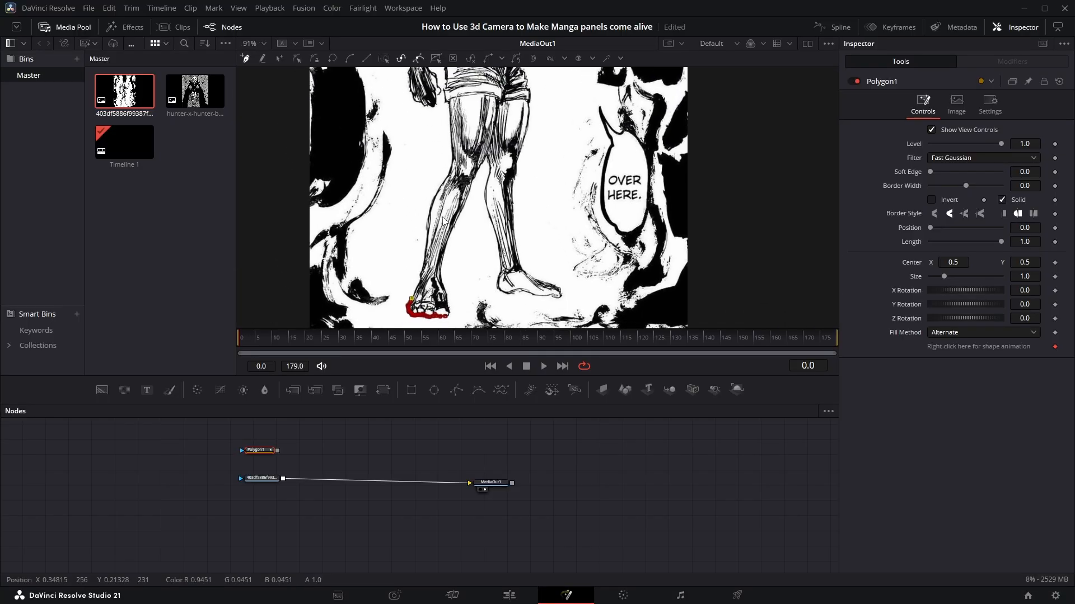
pyautogui.scroll(-3, 441, 219)
pyautogui.scroll(4, 444, 218)
pyautogui.scroll(-2, 445, 220)
pyautogui.scroll(10, 453, 196)
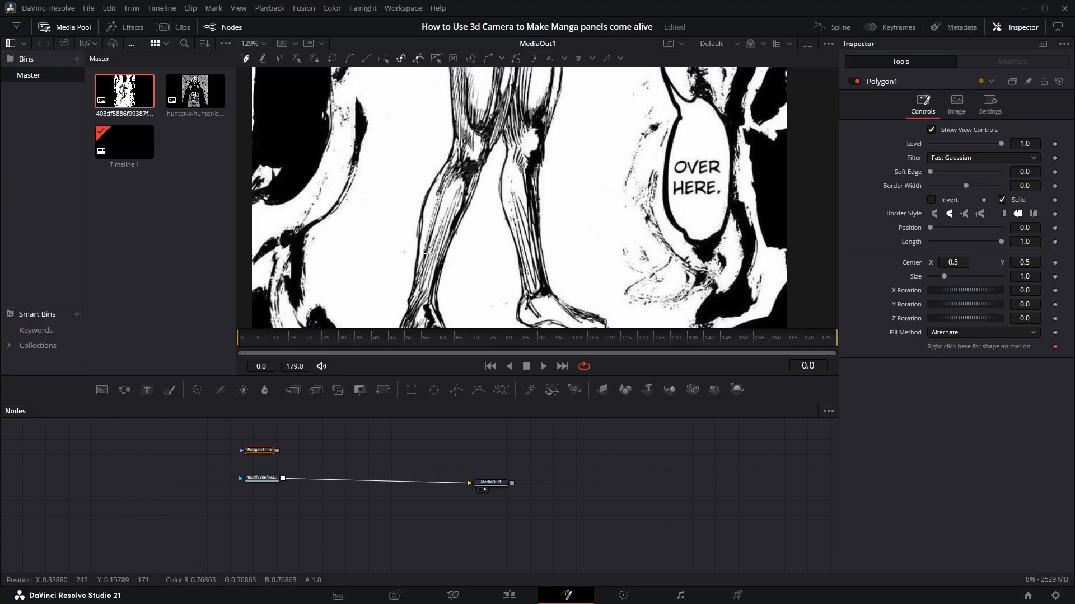
# Continue the polygon outline up the figure's front leg, past the shorts' hem and around the hanging arm
pyautogui.click(460, 177)
pyautogui.click(451, 244)
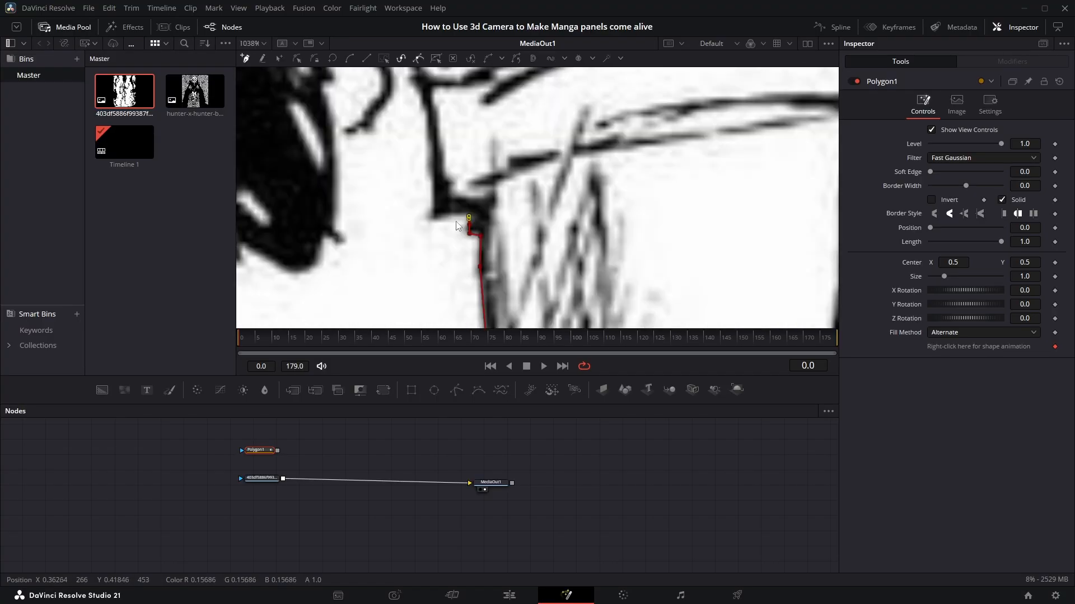
pyautogui.click(473, 230)
pyautogui.click(461, 201)
pyautogui.click(458, 179)
pyautogui.click(410, 218)
pyautogui.click(465, 114)
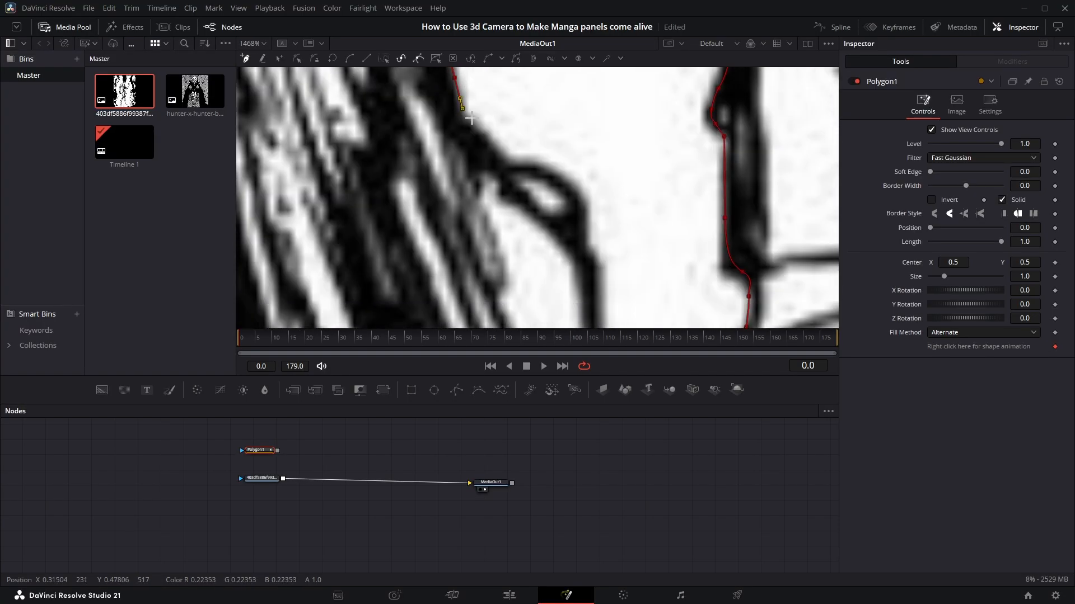
# Trace the rest of the figure's contour and close the polygon at the front foot's toes
pyautogui.scroll(5, 599, 170)
pyautogui.click(601, 134)
pyautogui.scroll(-4, 449, 198)
pyautogui.click(434, 225)
pyautogui.click(427, 237)
pyautogui.click(386, 244)
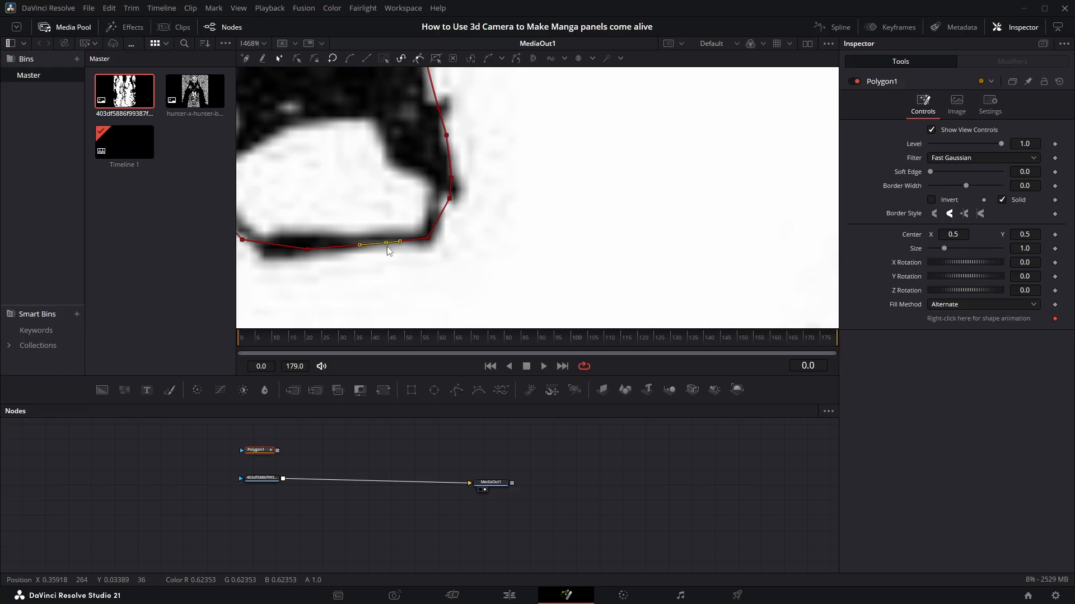
# Connect the Polygon to the image node as its mask and set its Soft Edge to 0.0061
pyautogui.scroll(-15, 387, 257)
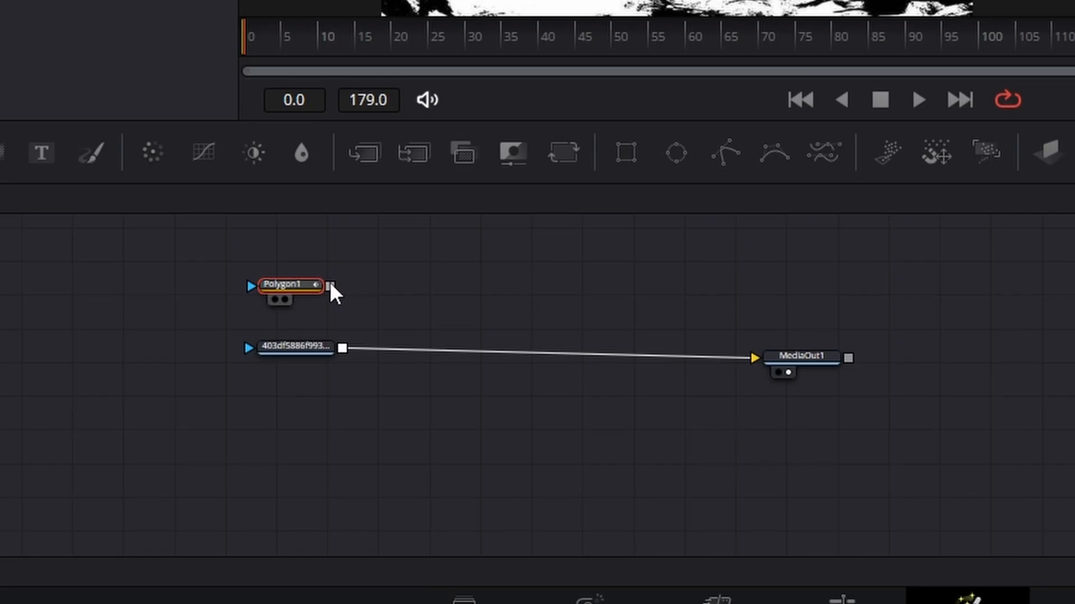
pyautogui.moveTo(277, 450); pyautogui.dragTo(272, 481)
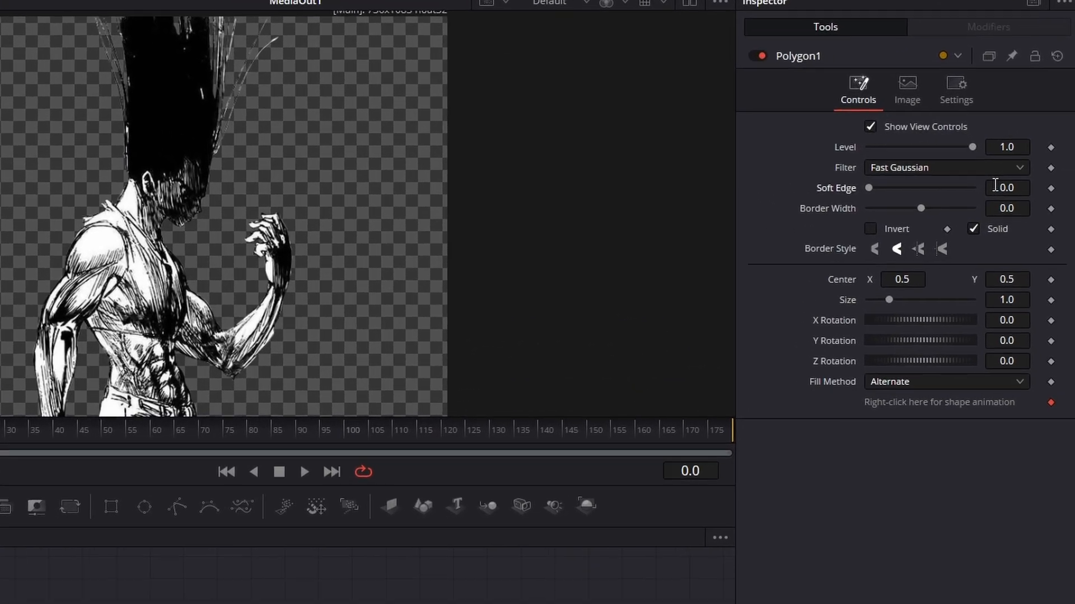
pyautogui.moveTo(1016, 172); pyautogui.dragTo(1030, 172)
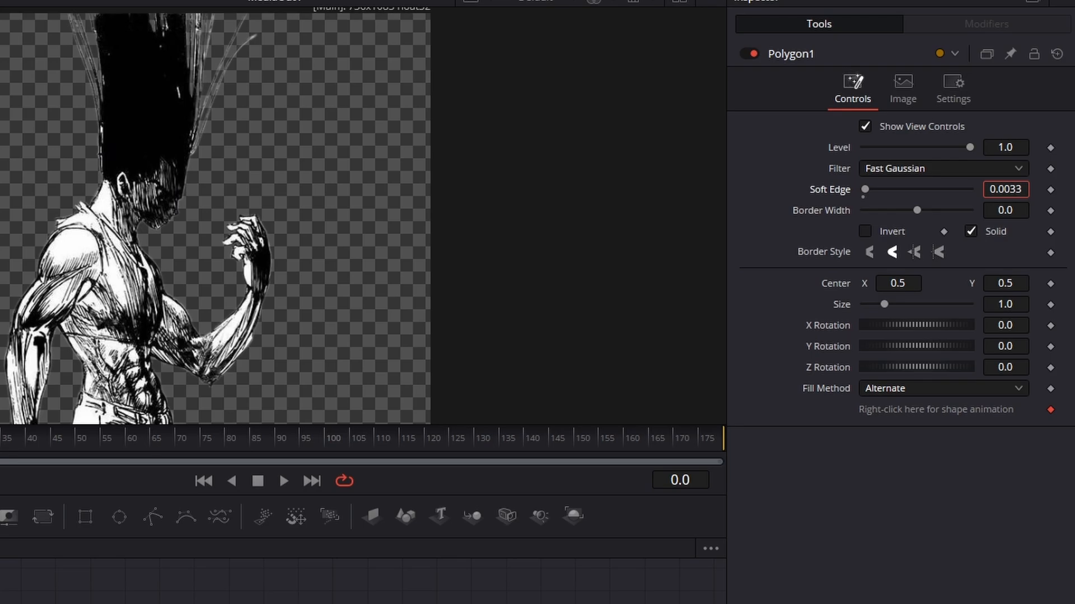
pyautogui.moveTo(312, 369); pyautogui.dragTo(423, 1)
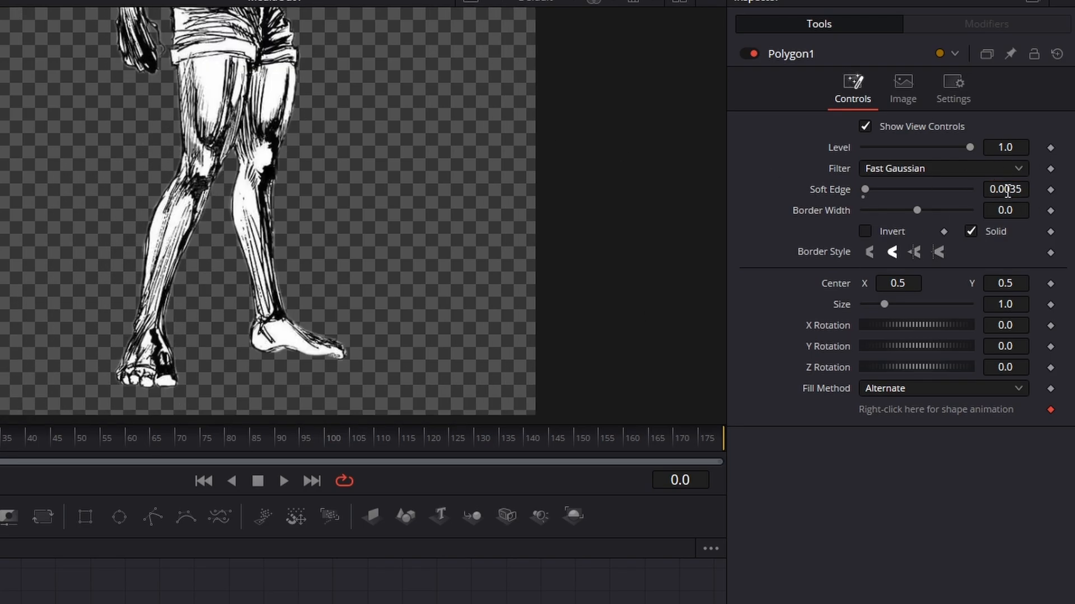
pyautogui.moveTo(1007, 191); pyautogui.dragTo(1017, 191)
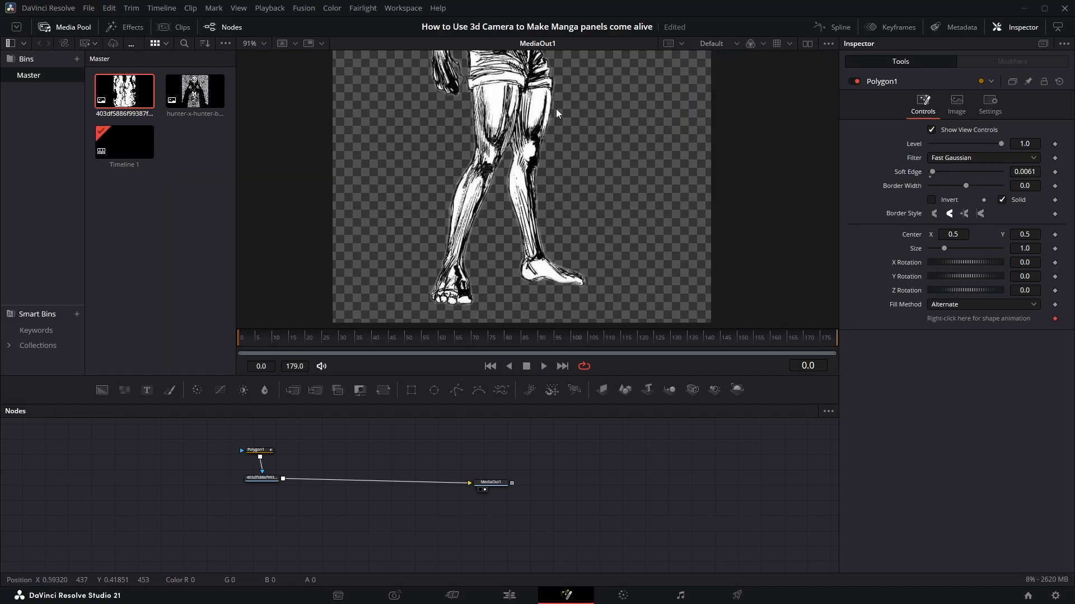
pyautogui.moveTo(559, 108); pyautogui.dragTo(511, 252)
pyautogui.scroll(-2, 454, 219)
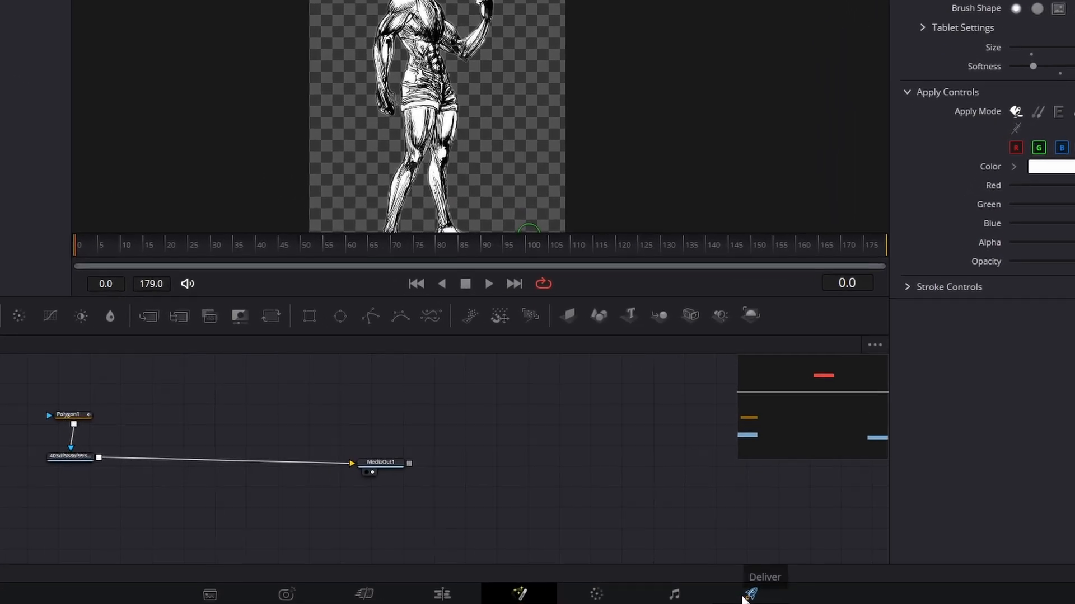
# Switch to the Deliver page and name the export "gon transparent", saved to the Instagram reels folder
pyautogui.click(746, 596)
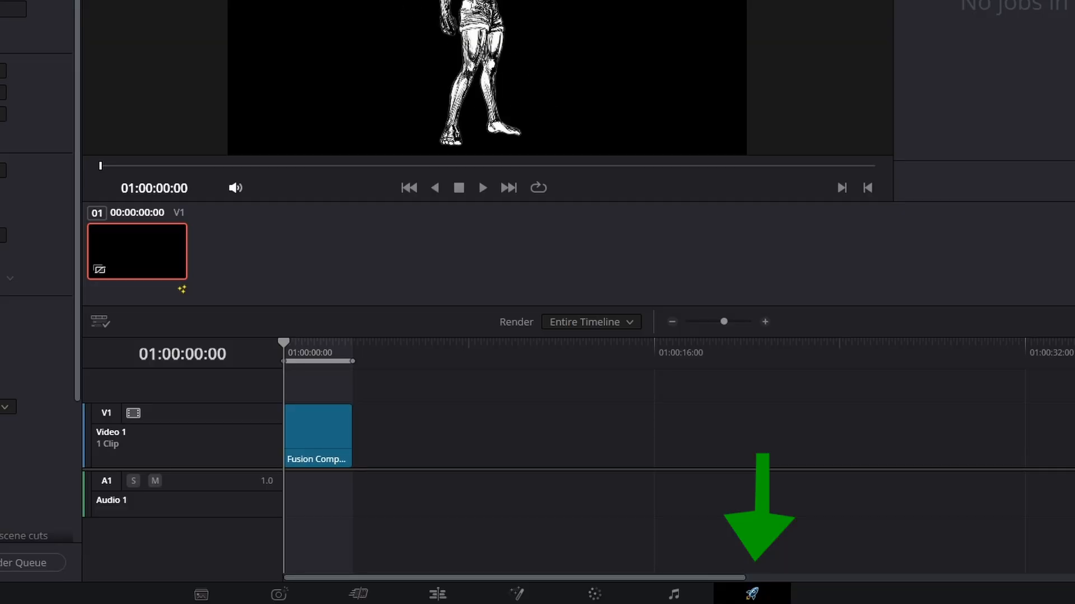
pyautogui.moveTo(87, 99); pyautogui.dragTo(1, 99)
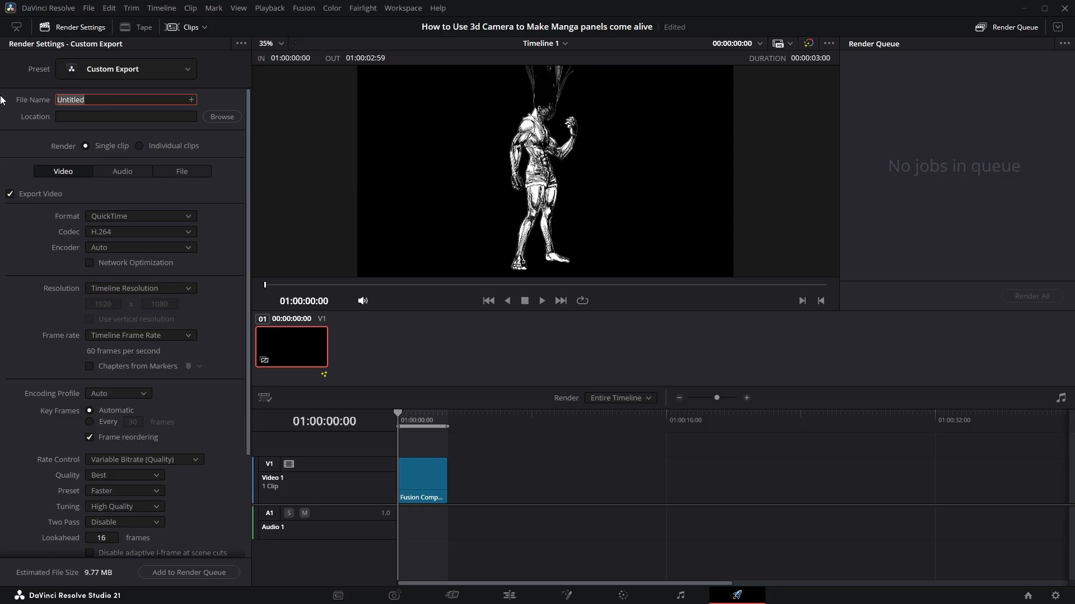
pyautogui.write('gon')
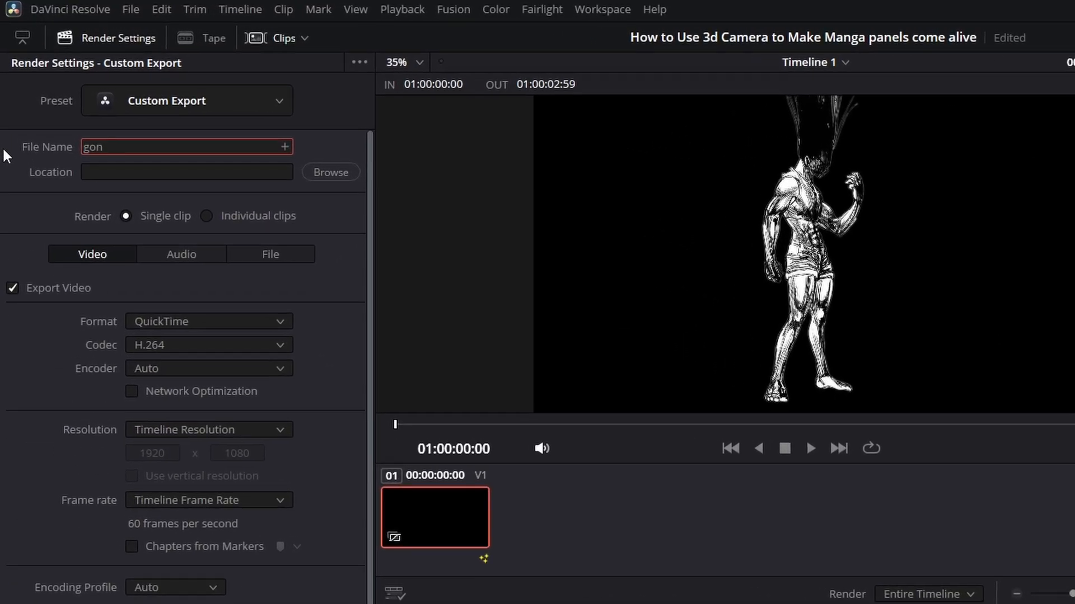
pyautogui.write(' transparent')
# Set the export format to PNG and enable Export Alpha
pyautogui.click(233, 320)
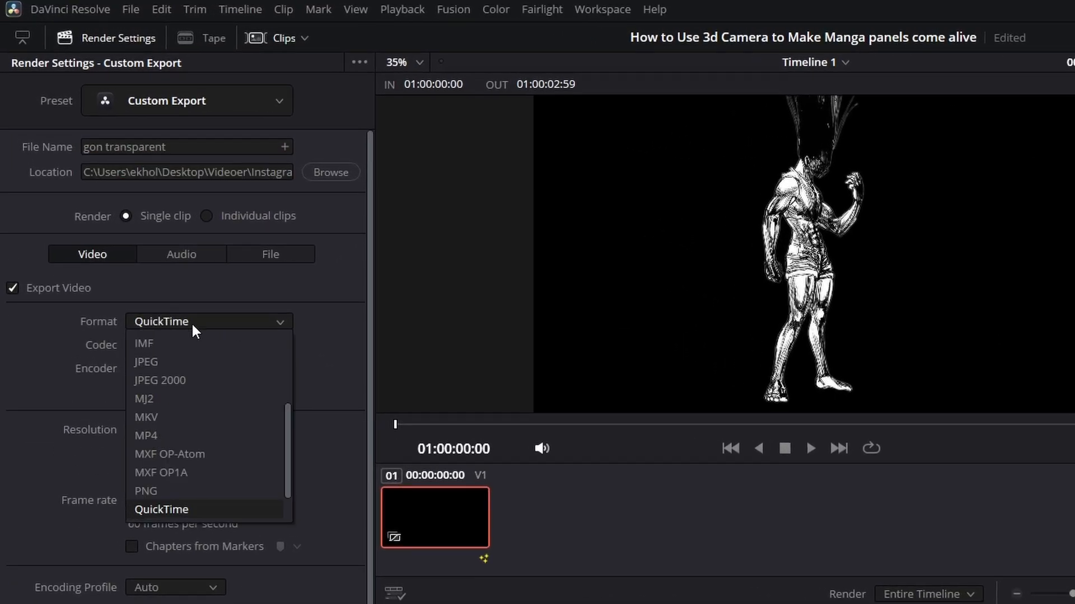
pyautogui.click(168, 490)
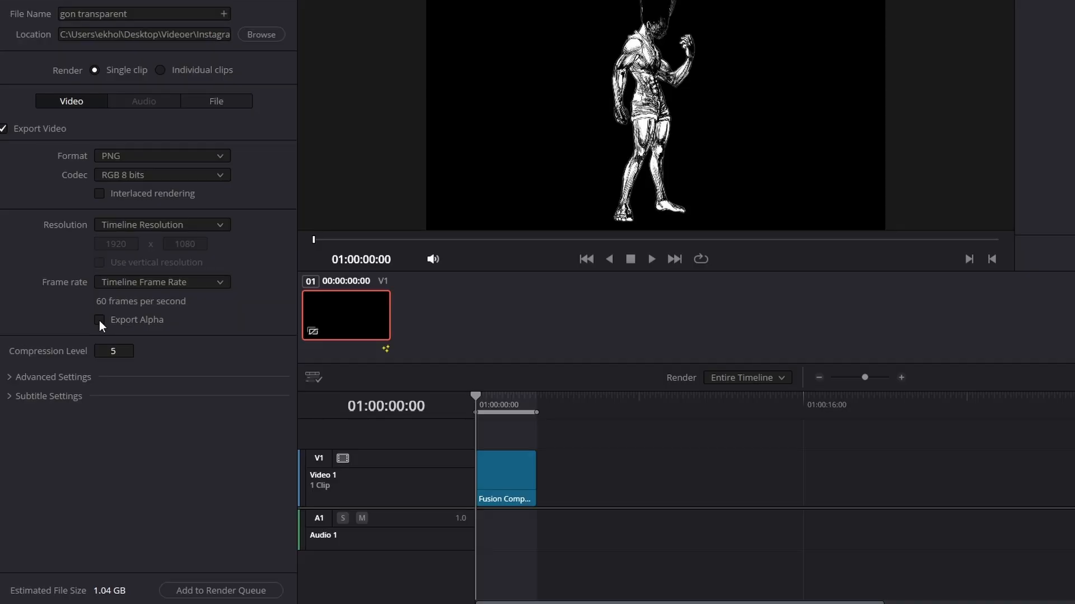
pyautogui.click(99, 320)
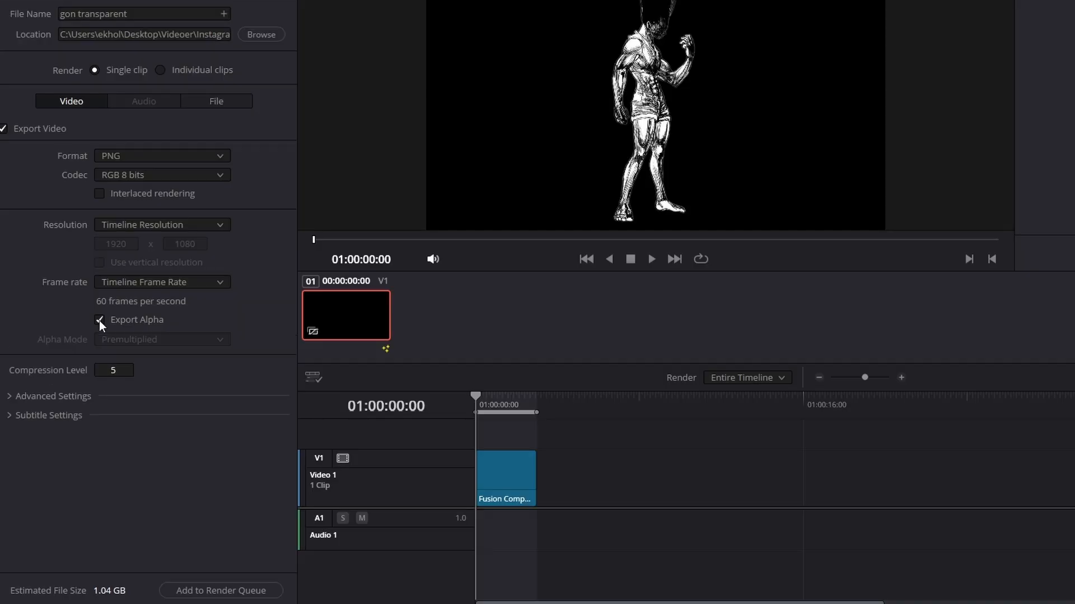
# Limit the render range to the single first frame at 01:00:00:00
pyautogui.scroll(3, 862, 417)
pyautogui.click(958, 414)
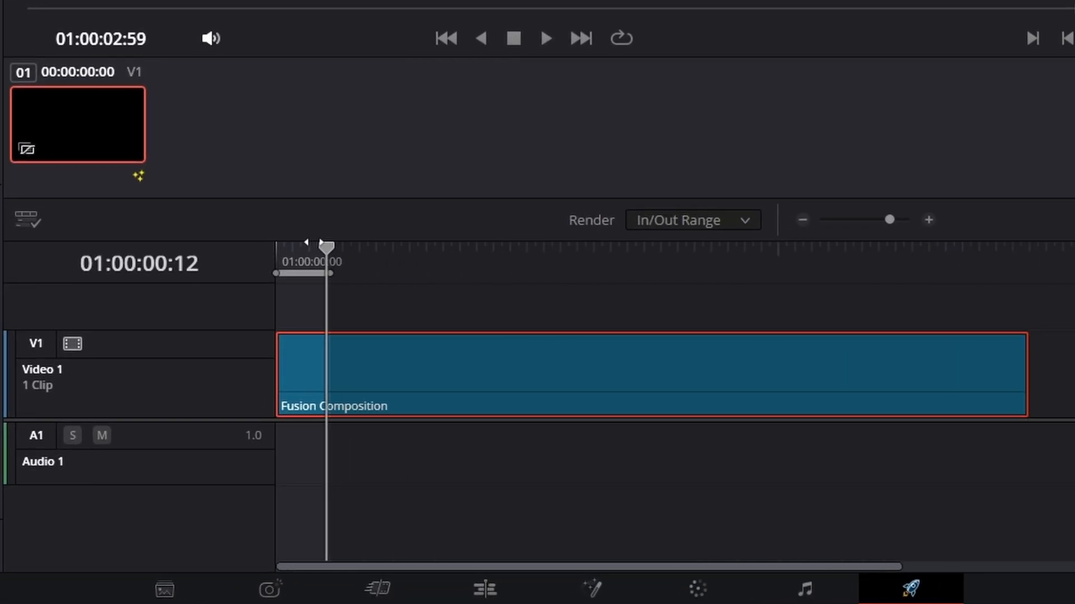
pyautogui.scroll(2, 362, 295)
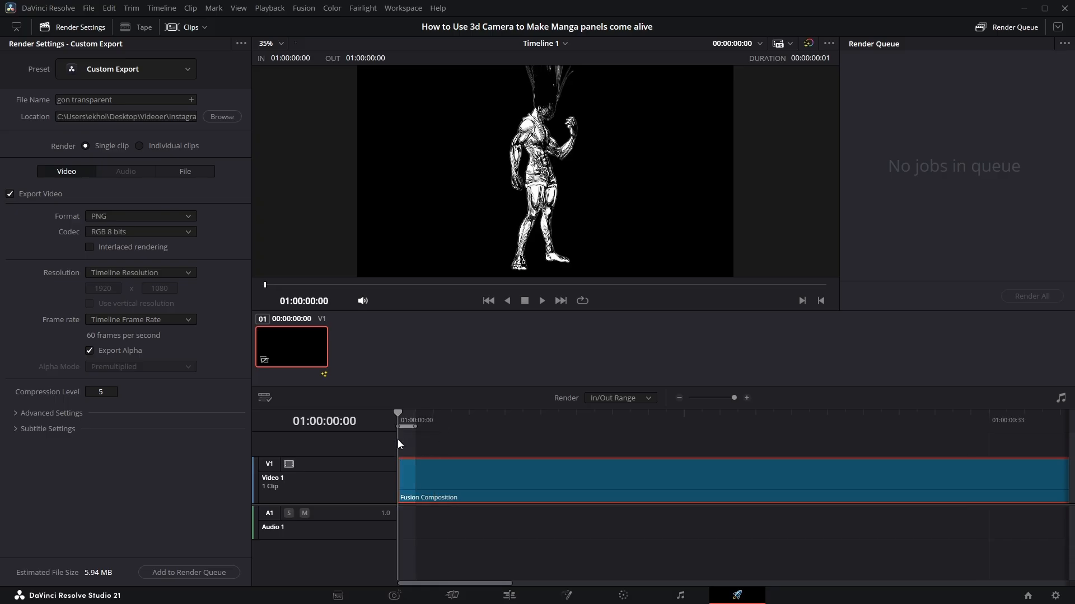
# Add the single-frame PNG export to the render queue and render it
pyautogui.scroll(-5, 397, 439)
pyautogui.click(224, 572)
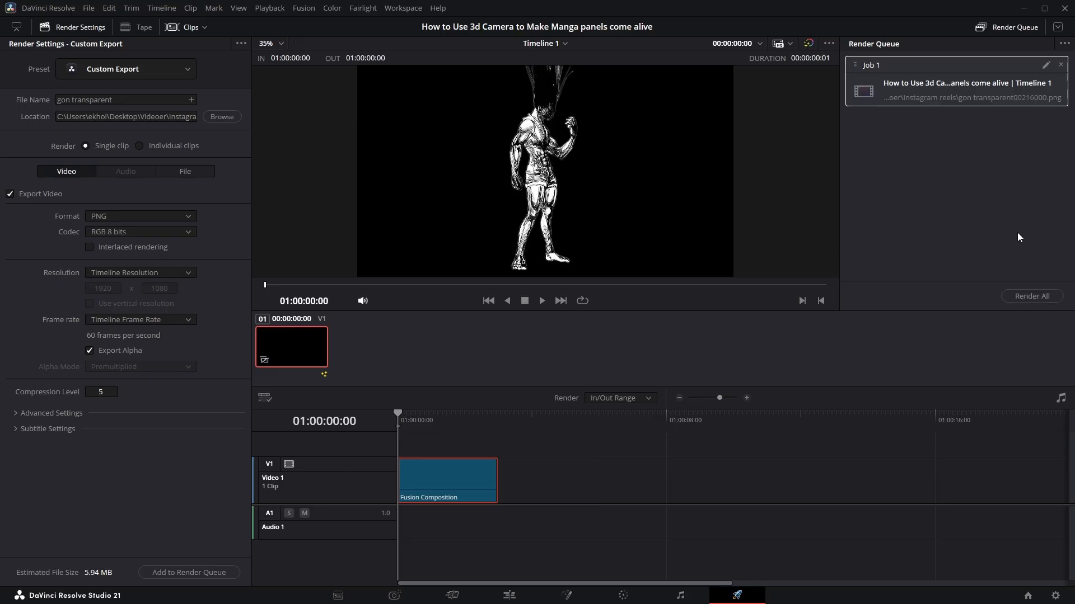
pyautogui.click(1033, 297)
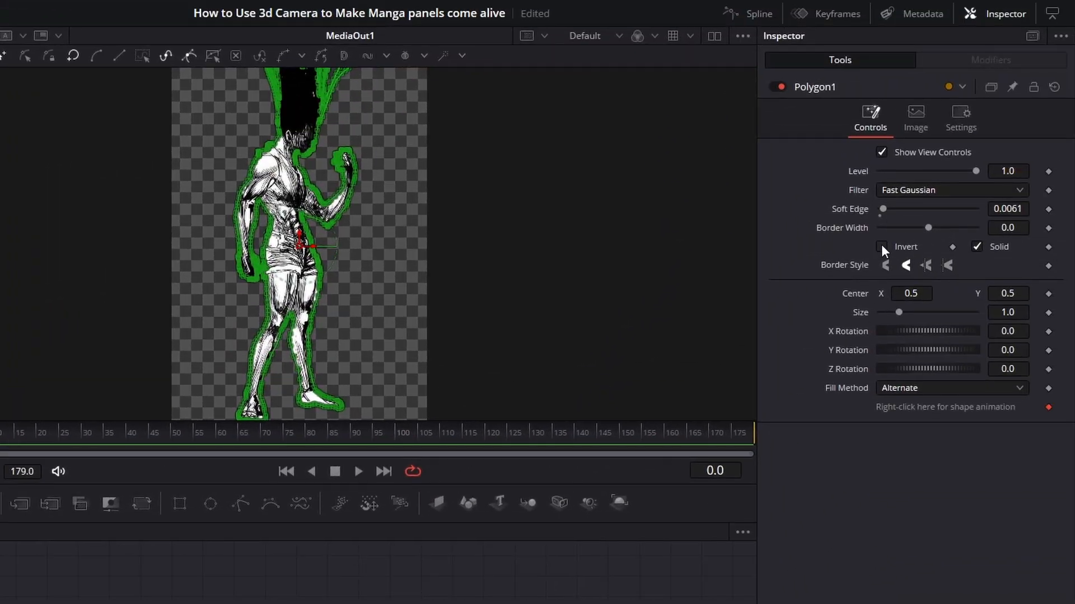
# Invert the Polygon mask to cut the figure out of the background and insert a Paint node before MediaOut1
pyautogui.click(882, 247)
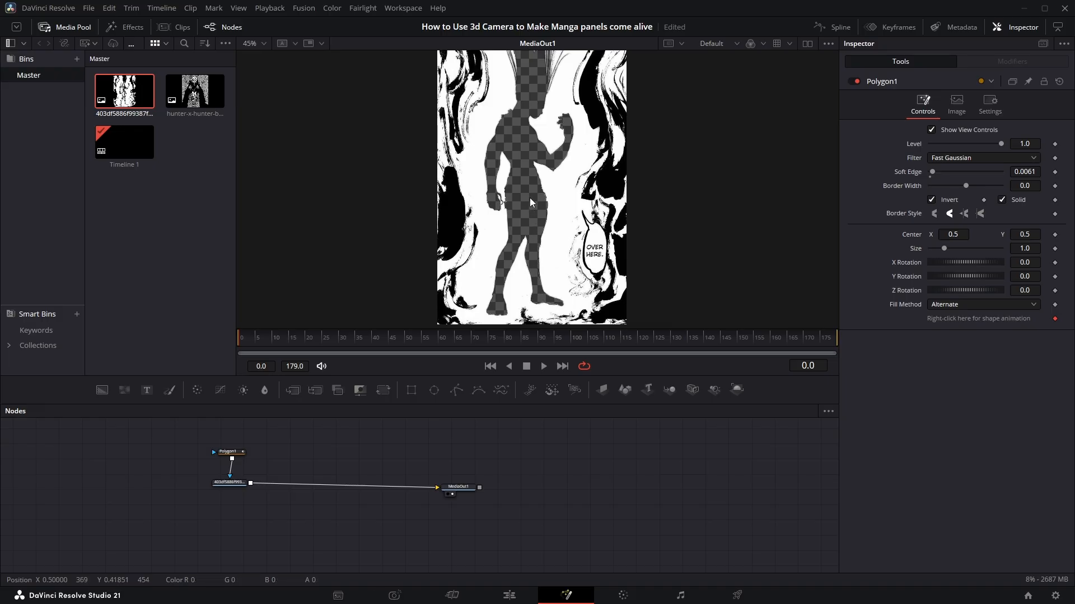
pyautogui.moveTo(525, 82); pyautogui.dragTo(538, 61)
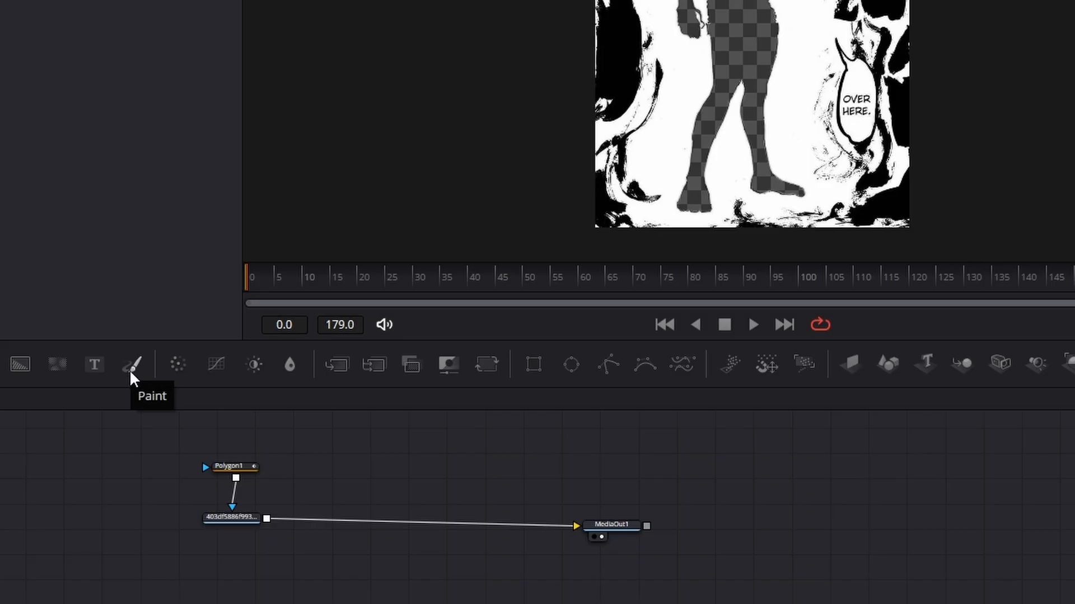
pyautogui.moveTo(133, 367)
pyautogui.mouseDown()
pyautogui.moveTo(331, 486)
pyautogui.moveTo(339, 480)
pyautogui.moveTo(355, 528)
pyautogui.mouseUp()
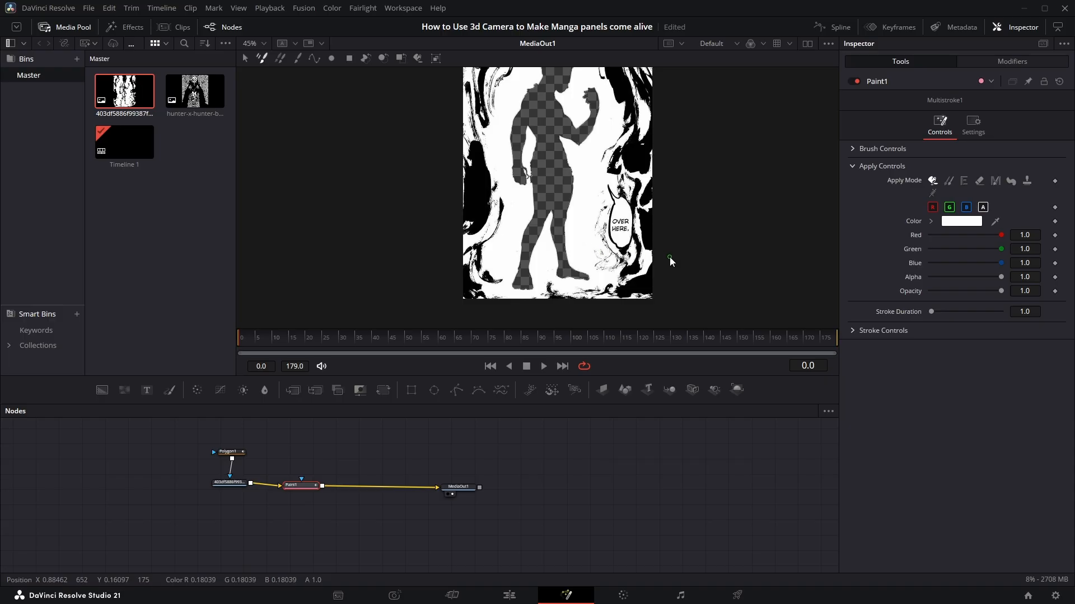
# Sample the white manga background as the paint color and scribble a test stroke inside the cut-out torso
pyautogui.moveTo(694, 205); pyautogui.dragTo(574, 161)
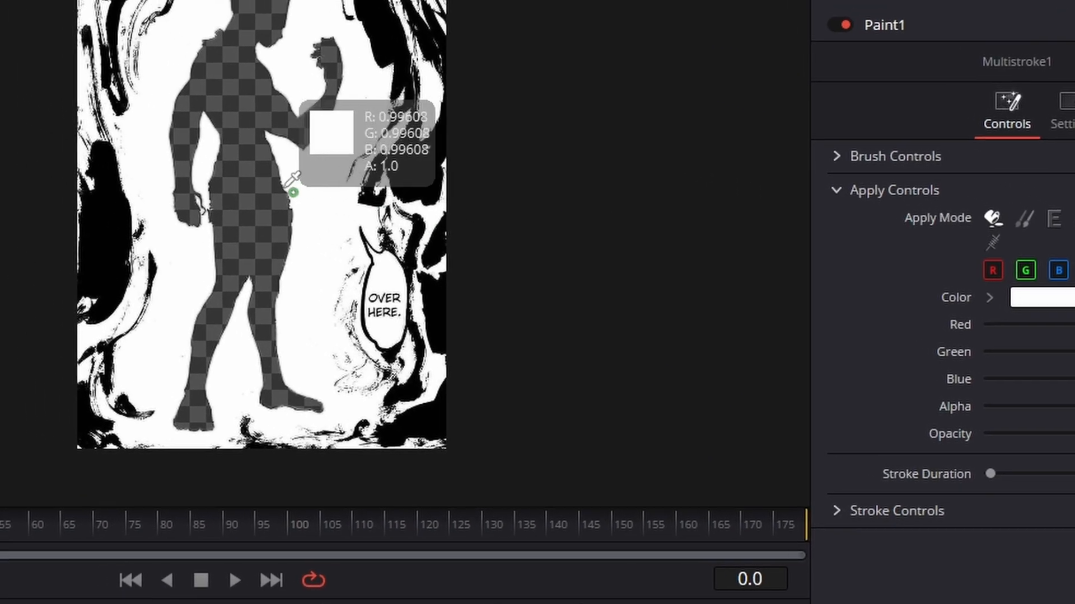
pyautogui.moveTo(293, 192); pyautogui.dragTo(279, 194)
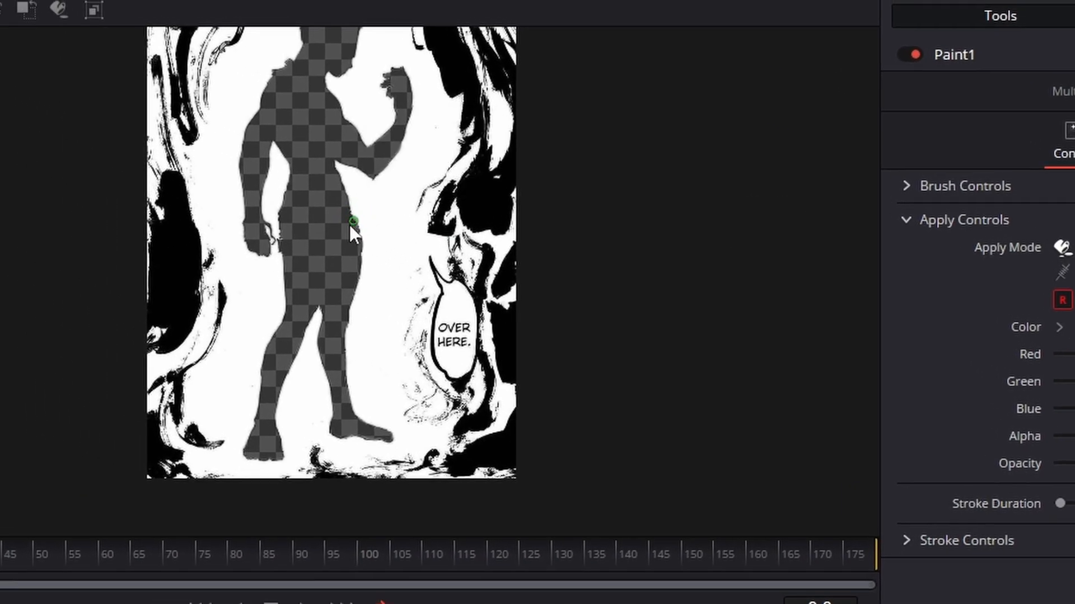
pyautogui.moveTo(332, 255)
pyautogui.mouseDown()
pyautogui.moveTo(345, 219)
pyautogui.moveTo(309, 207)
pyautogui.mouseUp()
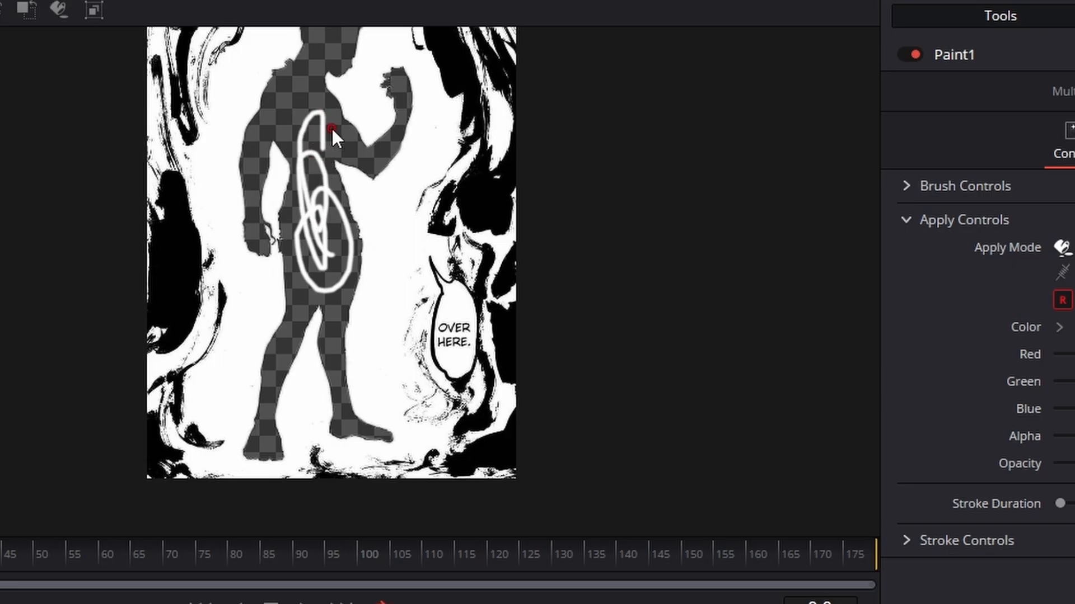
pyautogui.moveTo(331, 129); pyautogui.dragTo(314, 309)
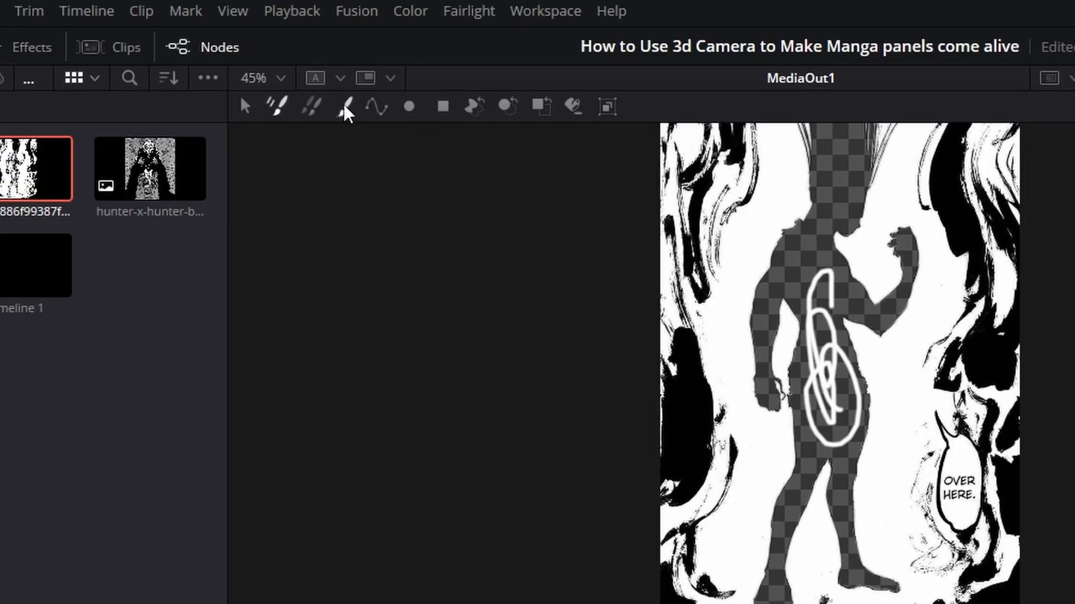
# Paint over the cut-out figure in white with the Stroke brush, using softness 0.426 and a brush size raised to 0.085
pyautogui.click(345, 107)
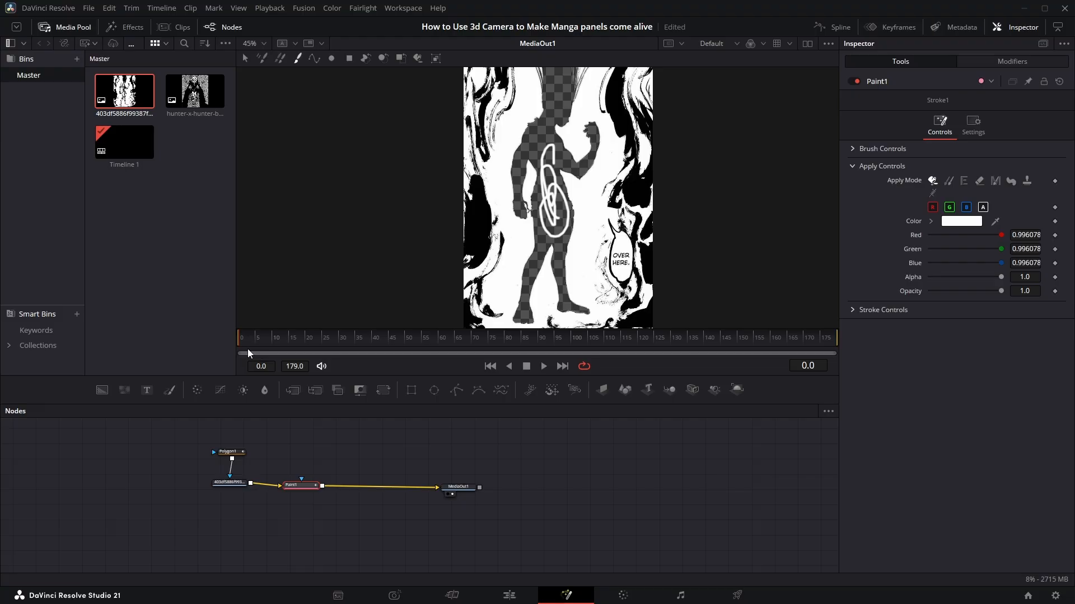
pyautogui.moveTo(246, 342)
pyautogui.mouseDown()
pyautogui.moveTo(294, 337)
pyautogui.moveTo(228, 338)
pyautogui.moveTo(322, 338)
pyautogui.moveTo(178, 362)
pyautogui.moveTo(504, 348)
pyautogui.moveTo(185, 360)
pyautogui.mouseUp()
pyautogui.click(884, 148)
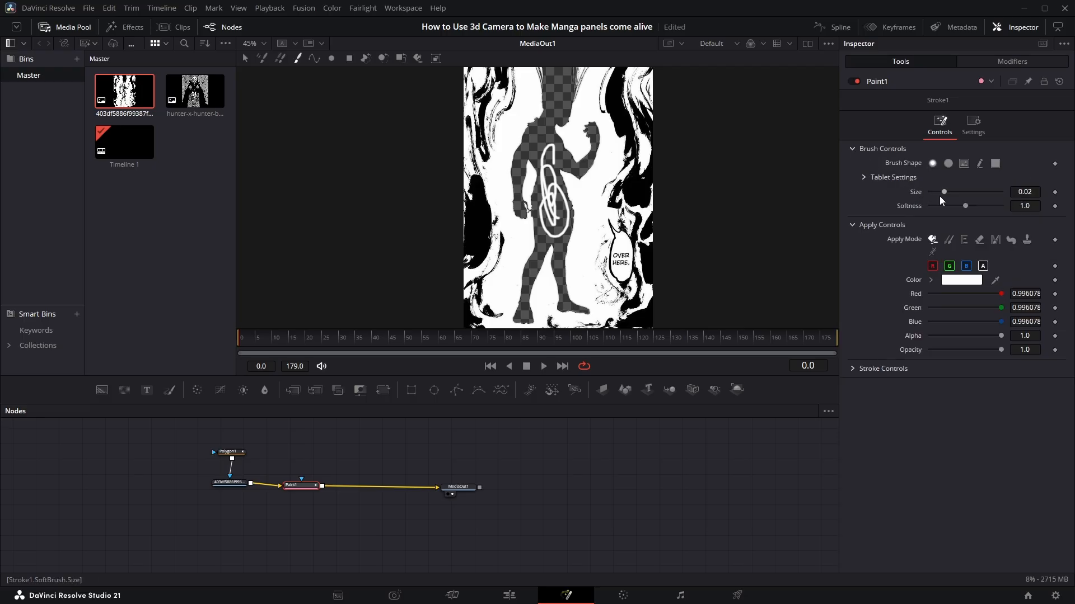
pyautogui.moveTo(944, 192)
pyautogui.mouseDown()
pyautogui.moveTo(965, 192)
pyautogui.moveTo(945, 206)
pyautogui.mouseUp()
pyautogui.moveTo(563, 256)
pyautogui.mouseDown()
pyautogui.moveTo(568, 217)
pyautogui.moveTo(561, 253)
pyautogui.mouseUp()
pyautogui.moveTo(966, 192); pyautogui.dragTo(978, 192)
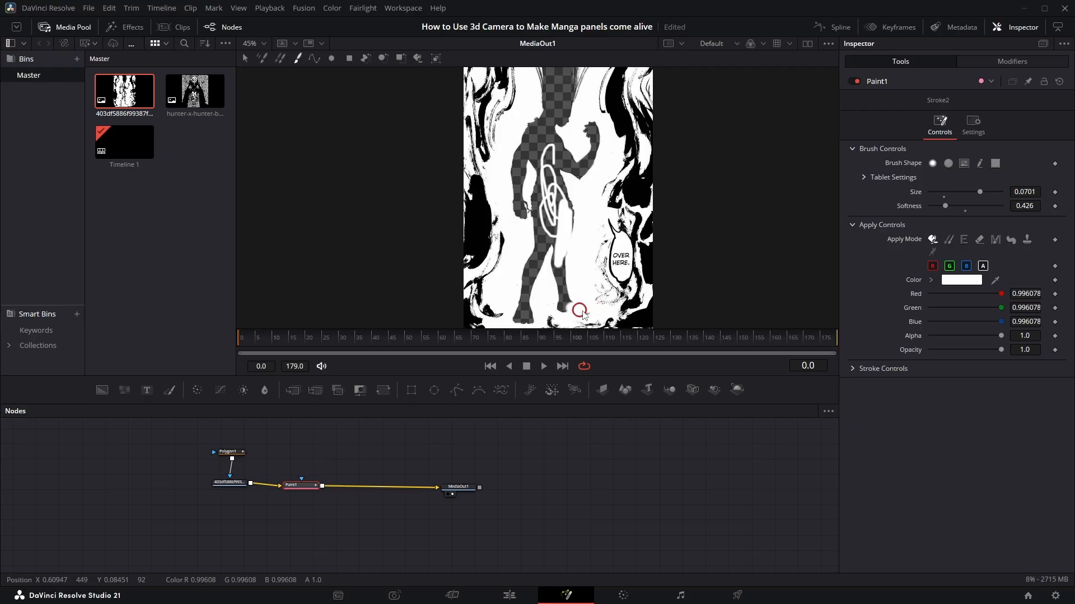
pyautogui.moveTo(569, 311)
pyautogui.mouseDown()
pyautogui.moveTo(558, 234)
pyautogui.moveTo(518, 314)
pyautogui.mouseUp()
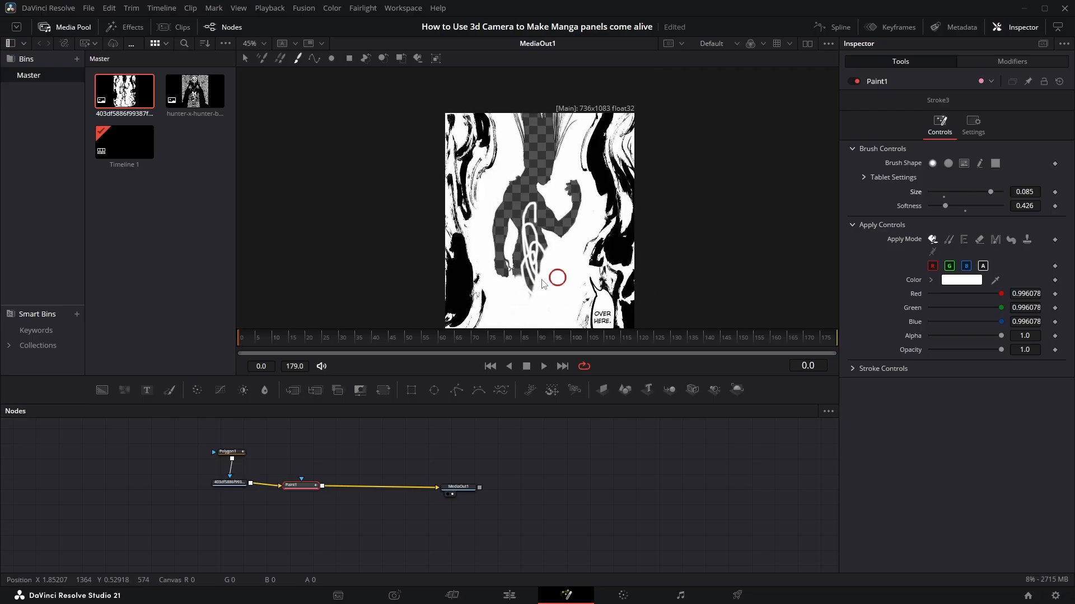
pyautogui.moveTo(557, 279)
pyautogui.mouseDown()
pyautogui.moveTo(510, 276)
pyautogui.moveTo(520, 180)
pyautogui.moveTo(570, 219)
pyautogui.moveTo(539, 243)
pyautogui.mouseUp()
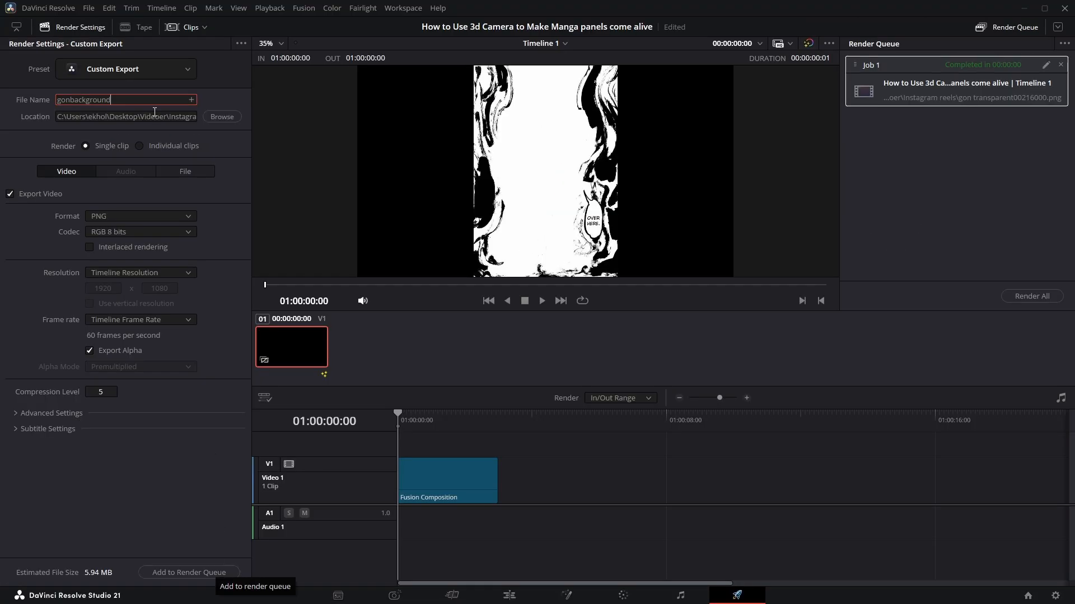
# Add the painted background's PNG export to the render queue and render it
pyautogui.click(208, 573)
pyautogui.click(1046, 296)
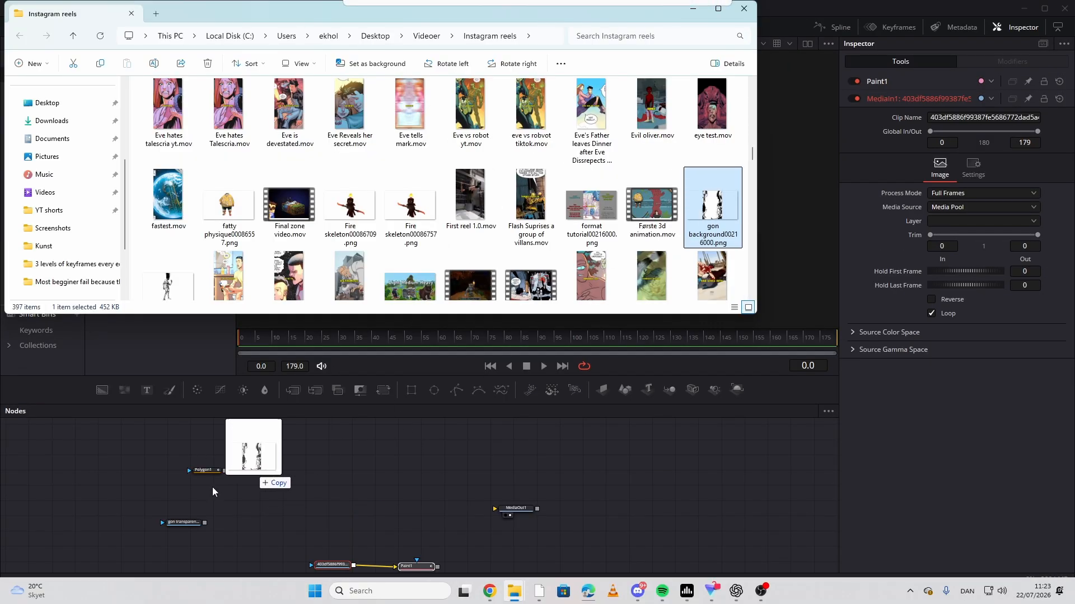
# Import gon background00216000.png into the node graph, connect it to MediaOut1 and merge the gon transparent image over it
pyautogui.moveTo(213, 487); pyautogui.dragTo(259, 524)
pyautogui.moveTo(343, 504); pyautogui.dragTo(513, 509)
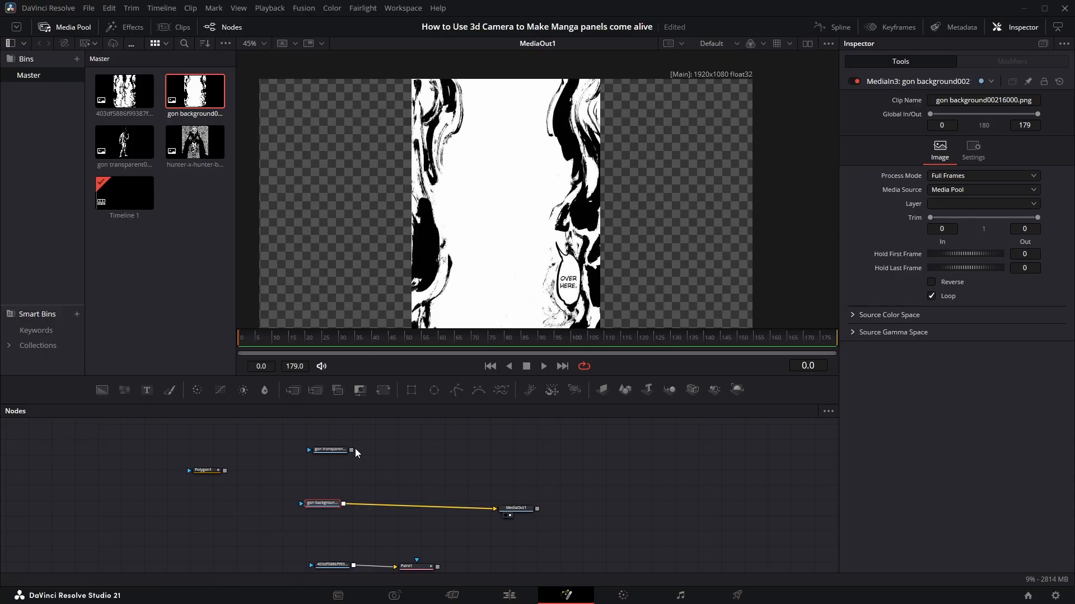
pyautogui.moveTo(351, 450); pyautogui.dragTo(342, 506)
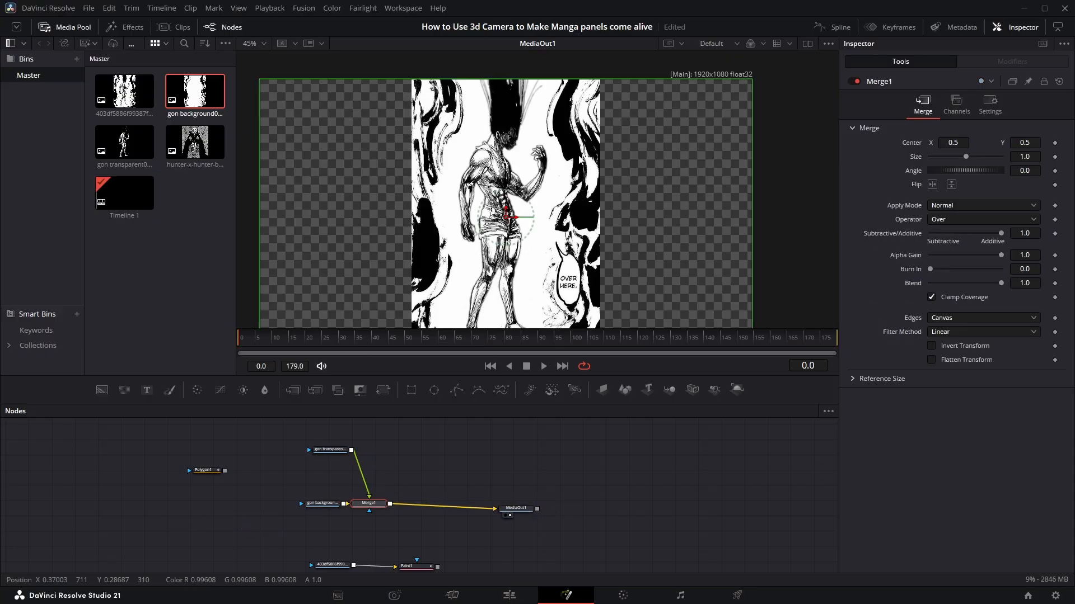
pyautogui.moveTo(341, 448); pyautogui.dragTo(372, 442)
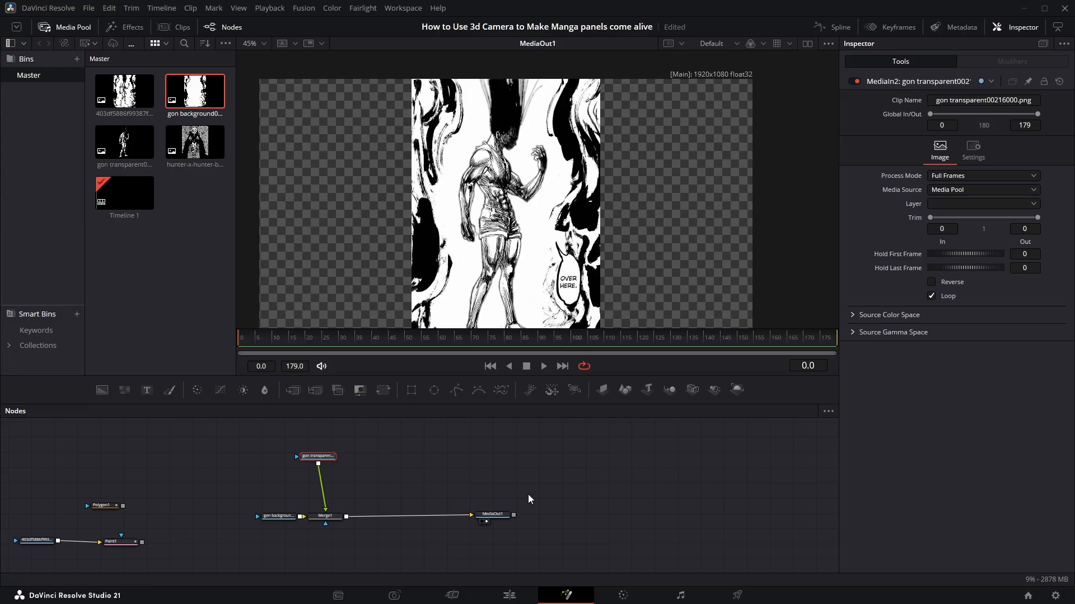
# Detach MediaOut1 from the merged images and feed it from a new Renderer 3D node set to Hardware Renderer
pyautogui.moveTo(493, 515); pyautogui.dragTo(383, 480)
pyautogui.moveTo(553, 515); pyautogui.dragTo(661, 516)
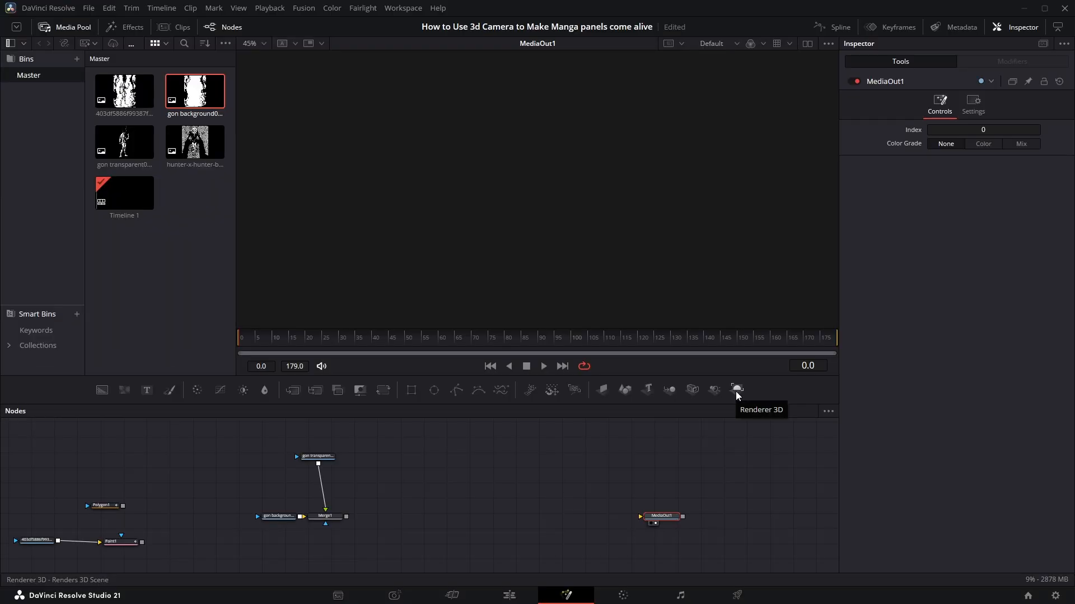
pyautogui.moveTo(735, 392); pyautogui.dragTo(659, 518)
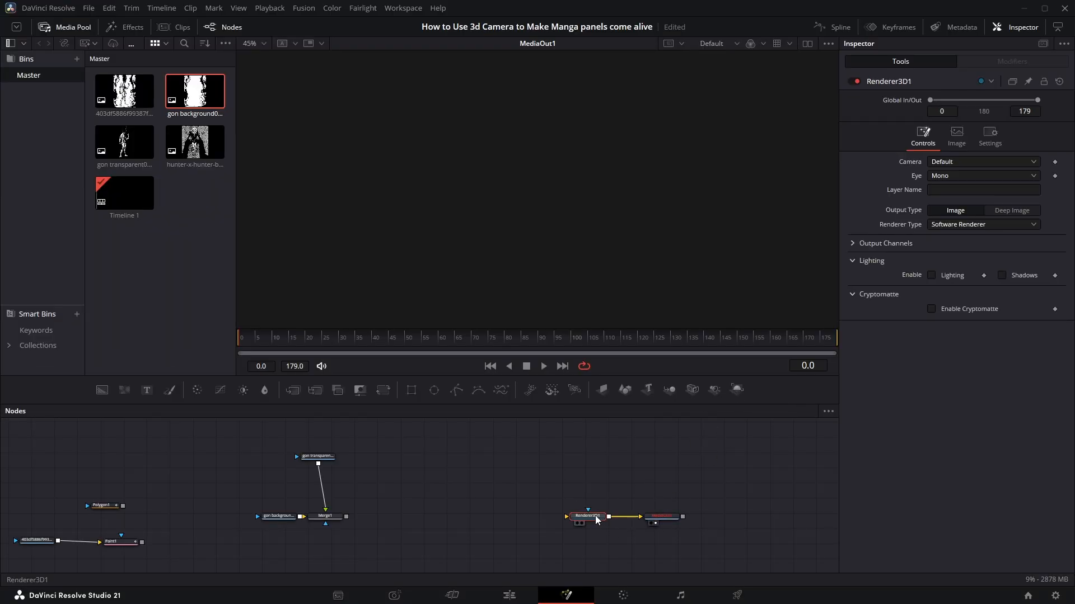
pyautogui.click(951, 226)
pyautogui.click(950, 239)
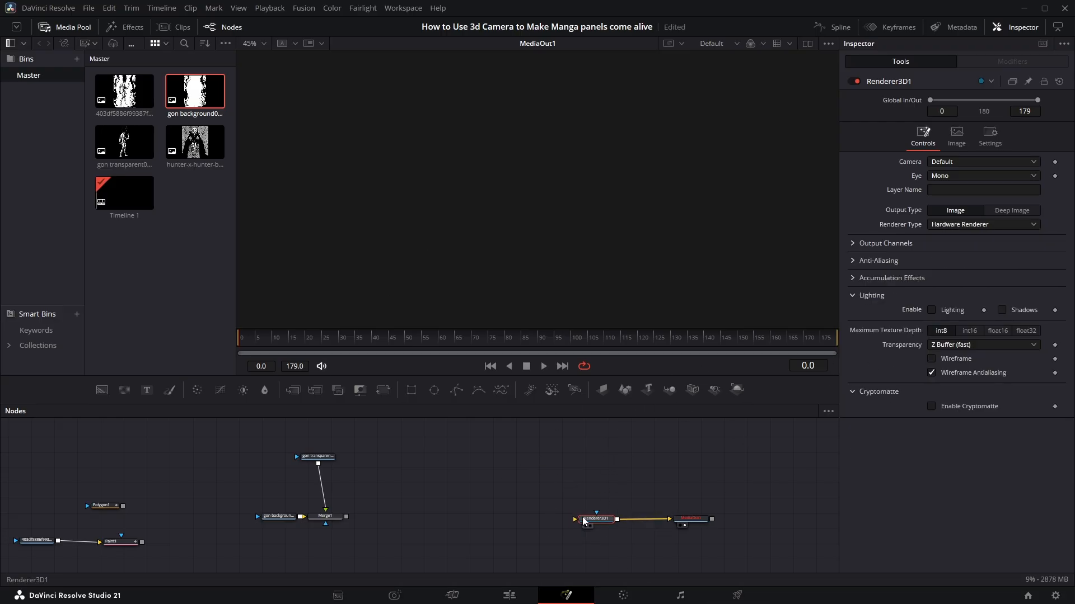
pyautogui.moveTo(594, 520); pyautogui.dragTo(588, 516)
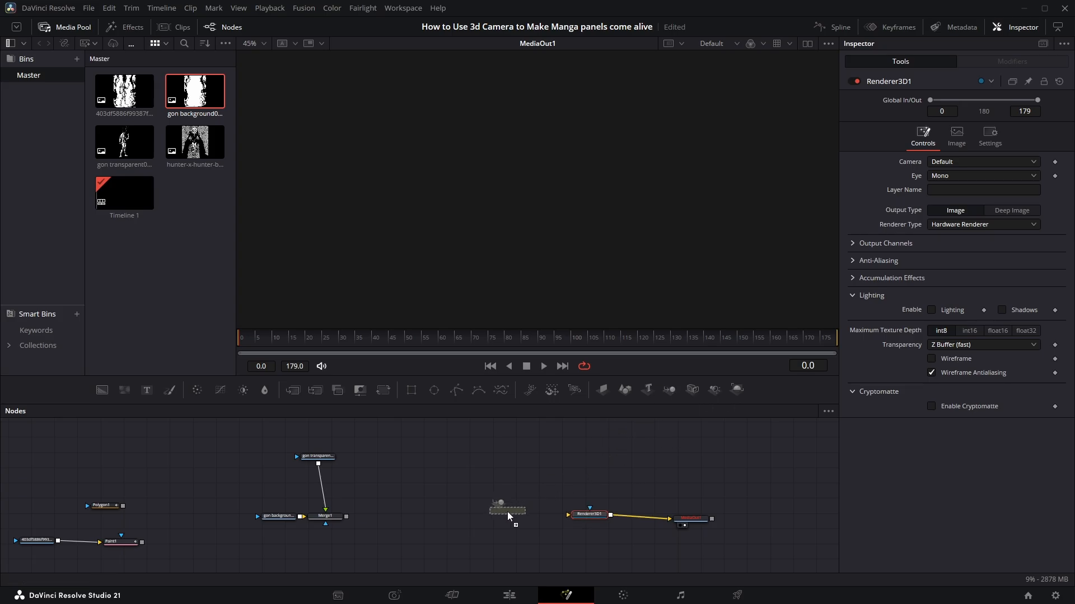
# Add a Merge 3D node ahead of the renderer and connect a new Camera 3D node to it
pyautogui.moveTo(507, 512); pyautogui.dragTo(509, 512)
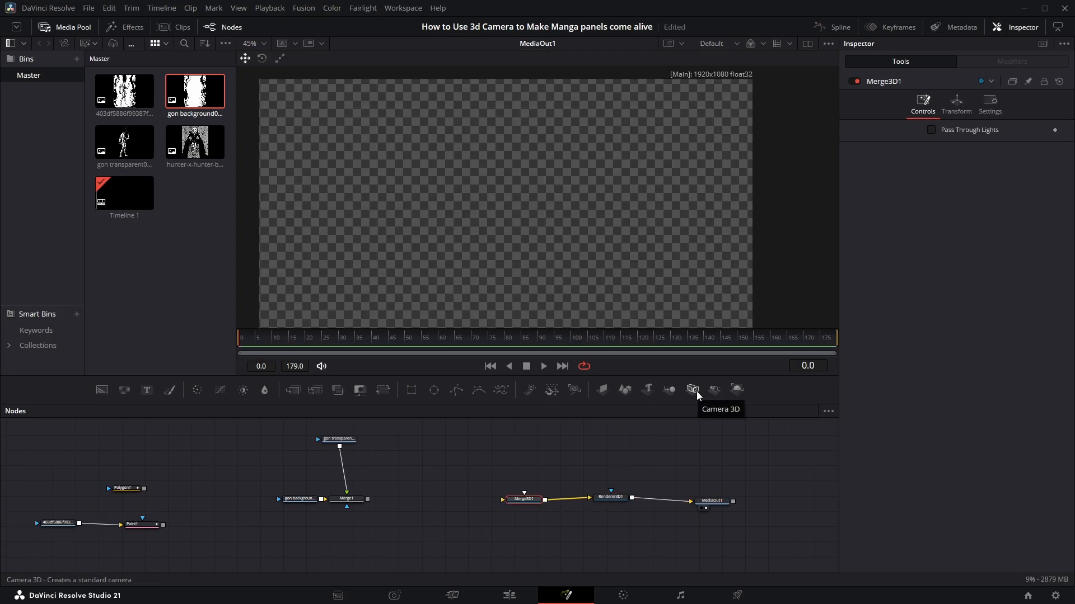
pyautogui.moveTo(696, 391); pyautogui.dragTo(573, 535)
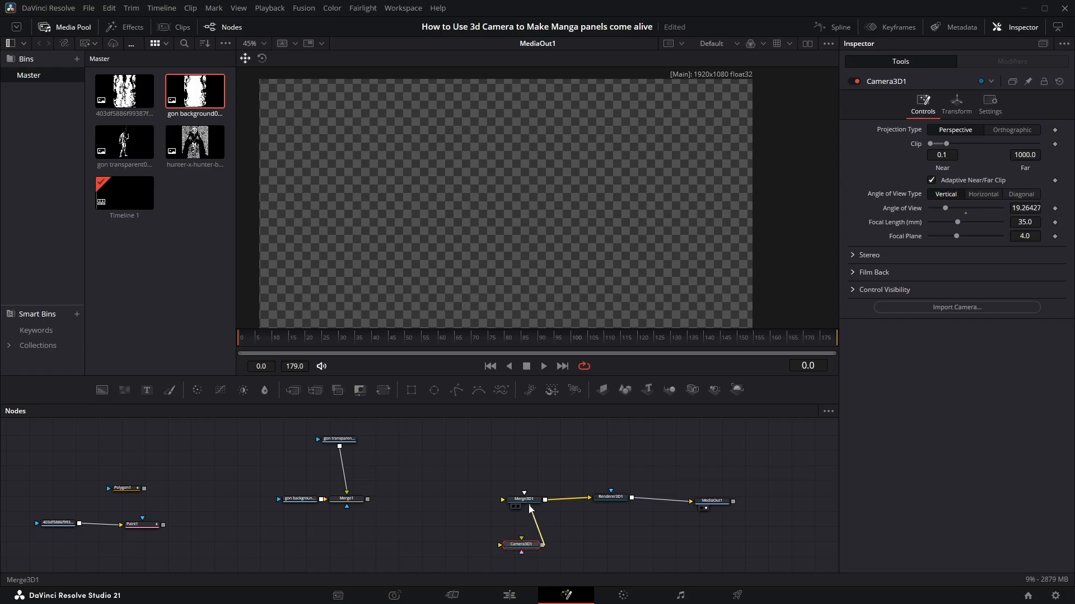
pyautogui.moveTo(528, 505); pyautogui.dragTo(526, 502)
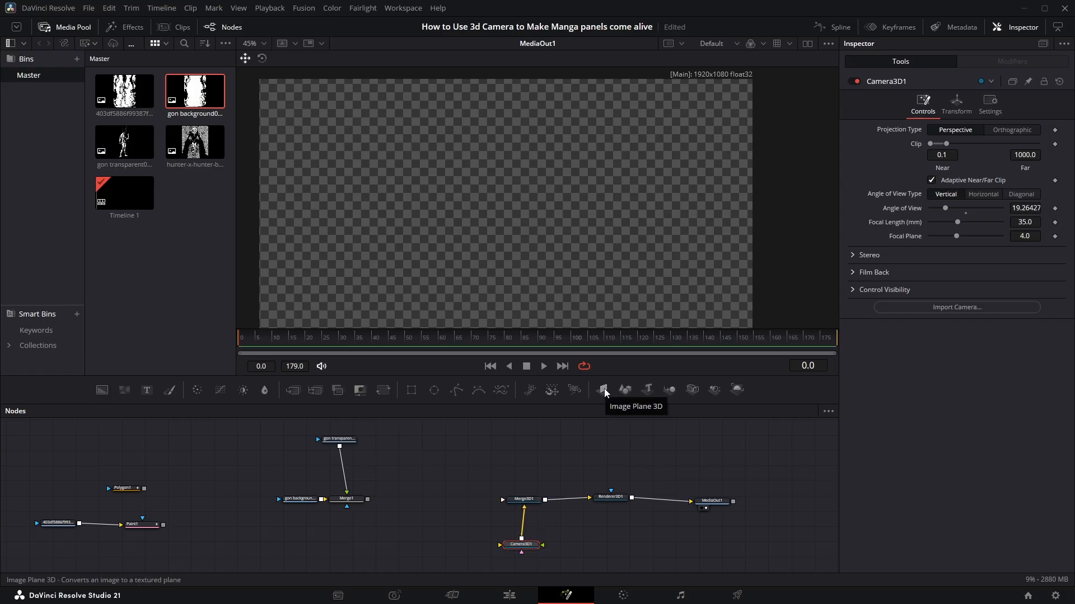
# Add two Image Plane 3D nodes and connect both to the Merge 3D node
pyautogui.moveTo(604, 390); pyautogui.dragTo(597, 410)
pyautogui.moveTo(525, 442); pyautogui.dragTo(527, 503)
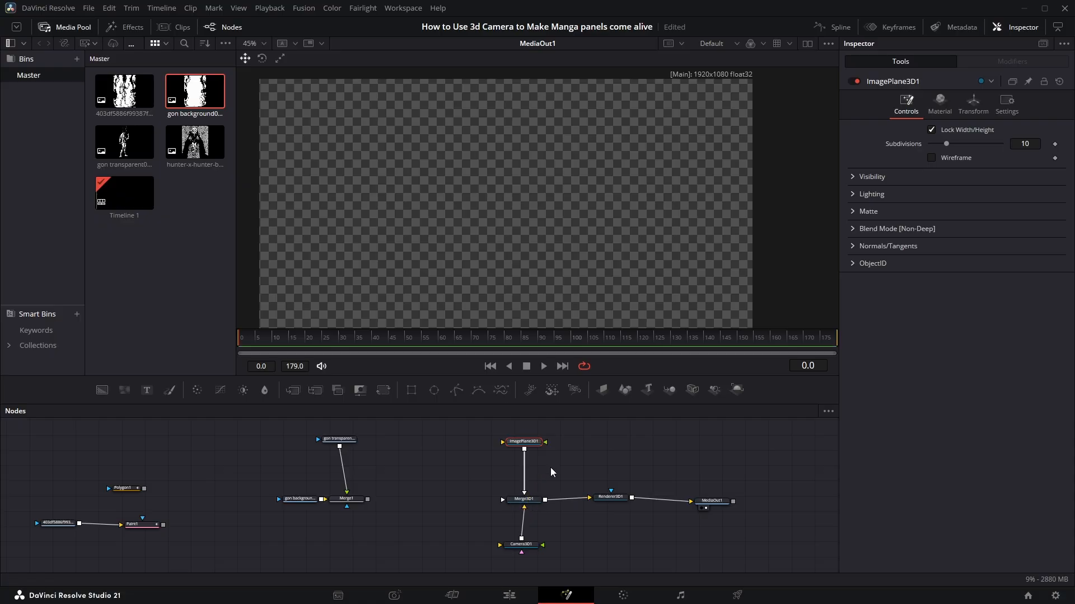
pyautogui.moveTo(602, 390); pyautogui.dragTo(516, 504)
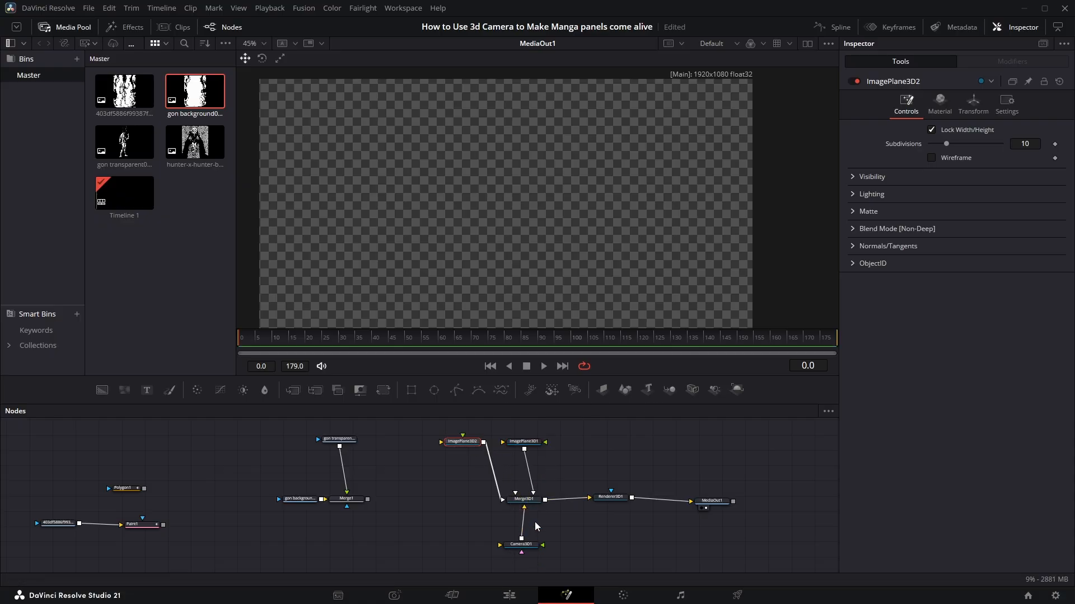
pyautogui.moveTo(583, 515); pyautogui.dragTo(530, 521)
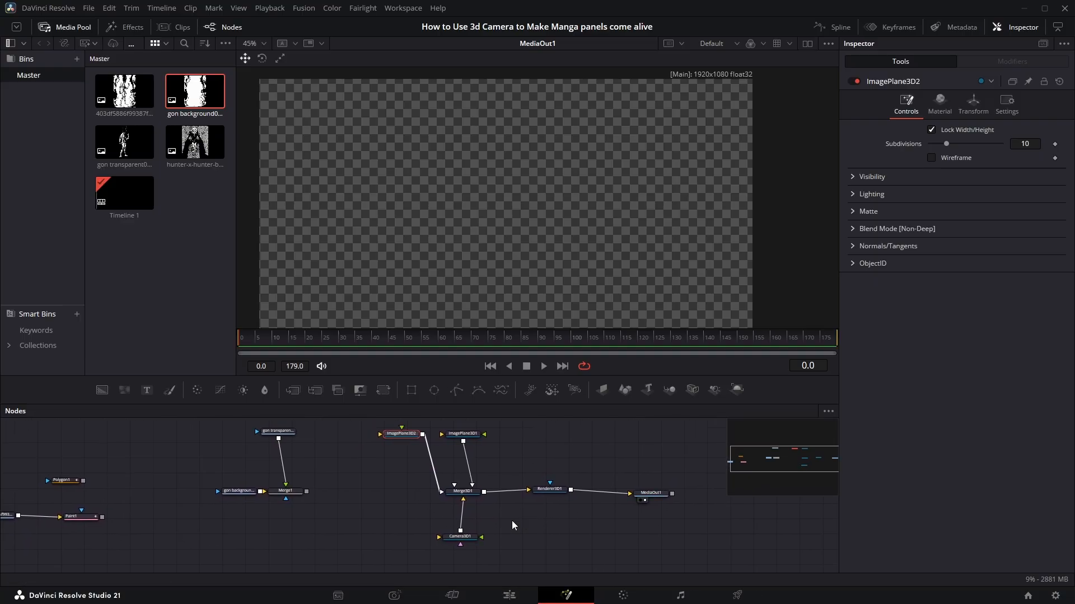
# Show the Merge 3D scene in a second viewer beside the MediaOut1 output and inspect the planes' placement
pyautogui.click(461, 495)
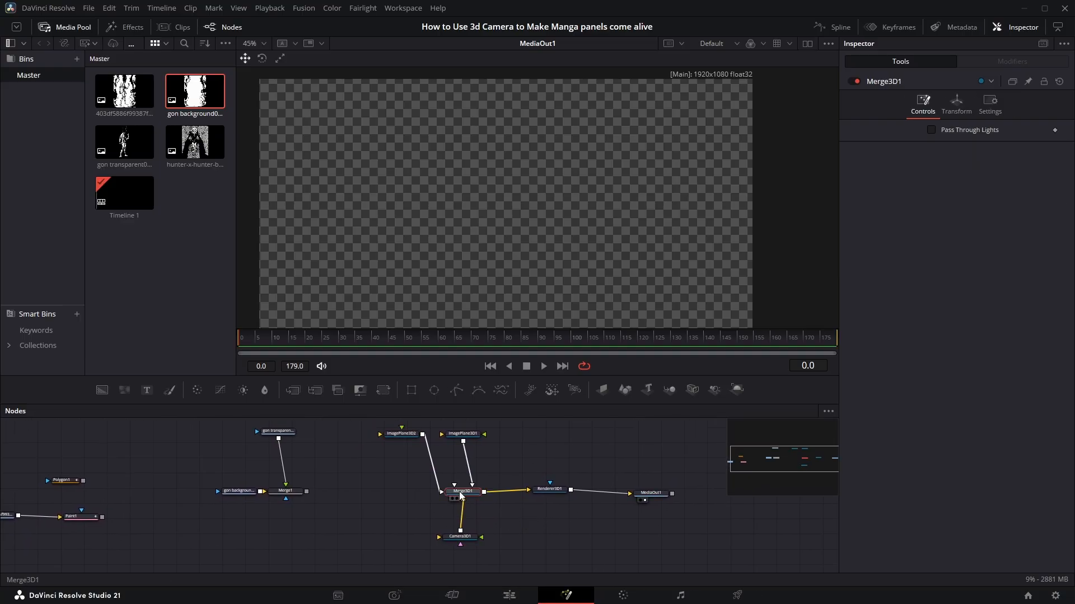
pyautogui.click(807, 43)
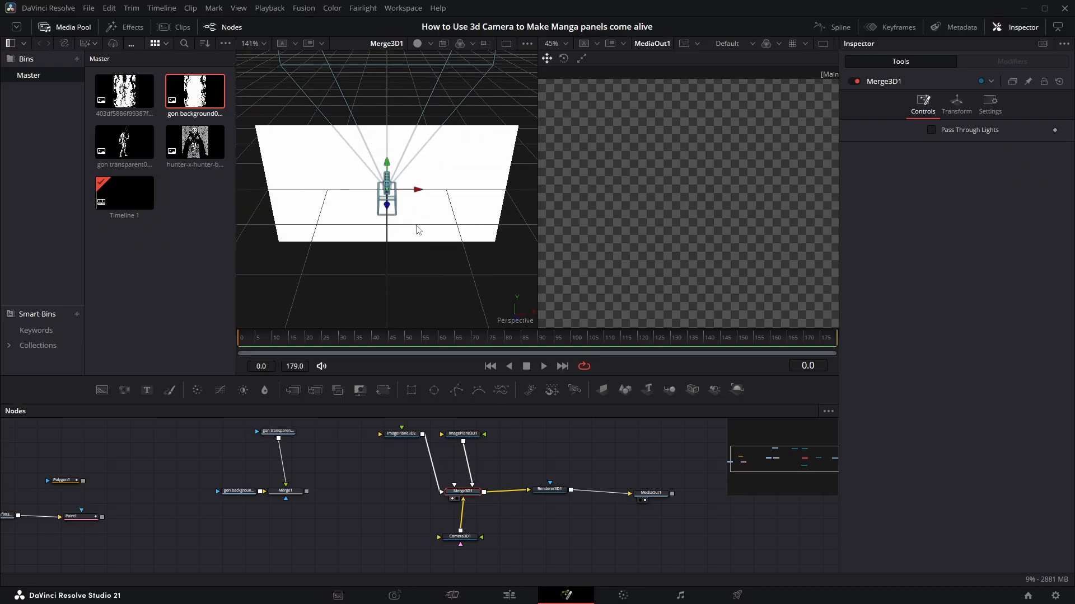
pyautogui.scroll(-3, 417, 229)
pyautogui.scroll(2, 417, 229)
pyautogui.scroll(-5, 417, 229)
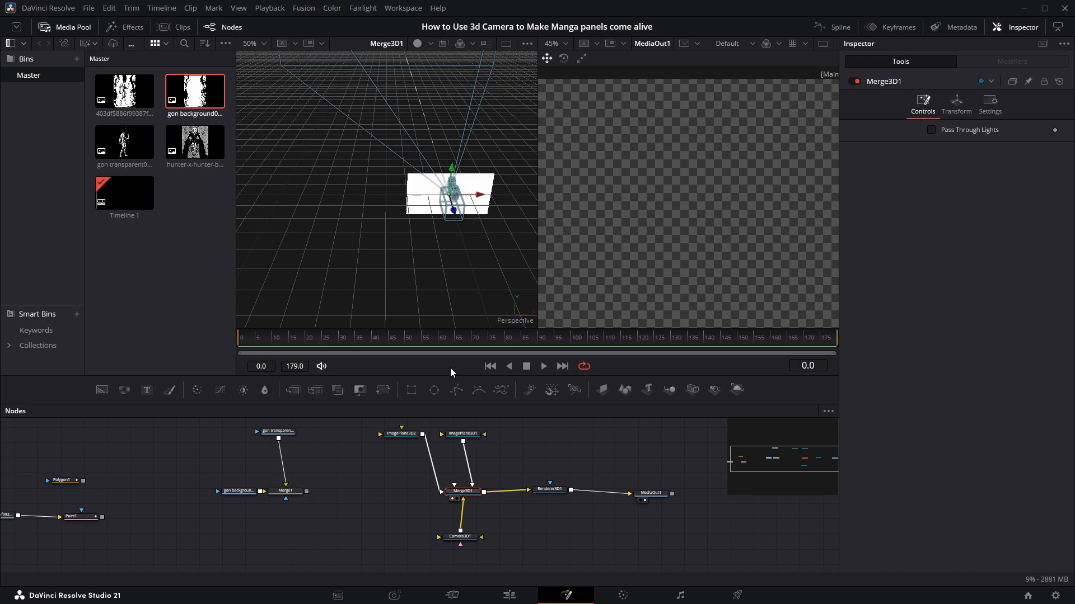
pyautogui.click(462, 434)
pyautogui.click(407, 440)
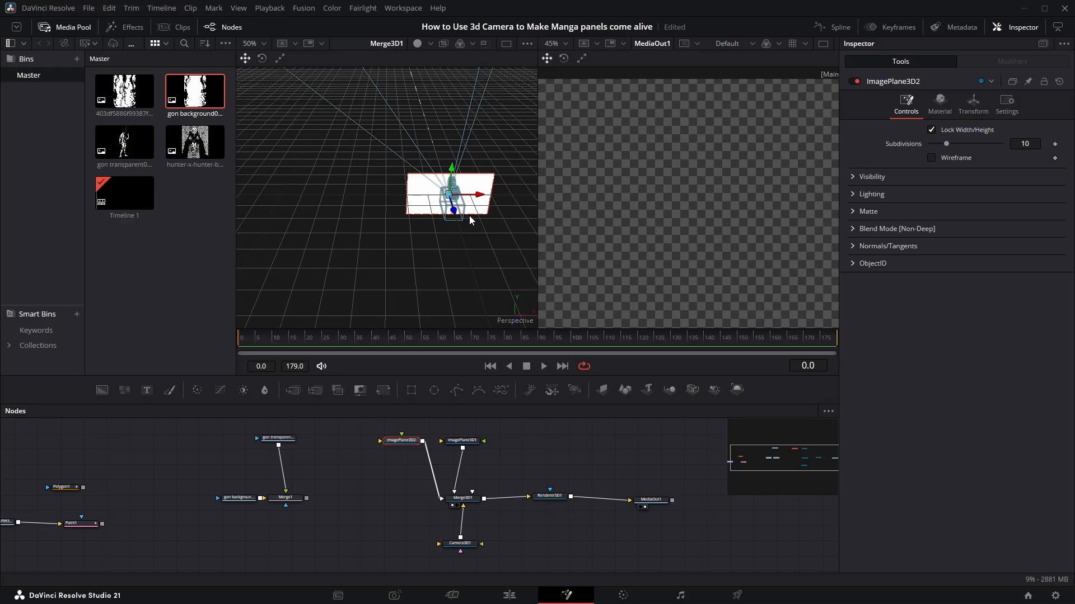
pyautogui.click(462, 497)
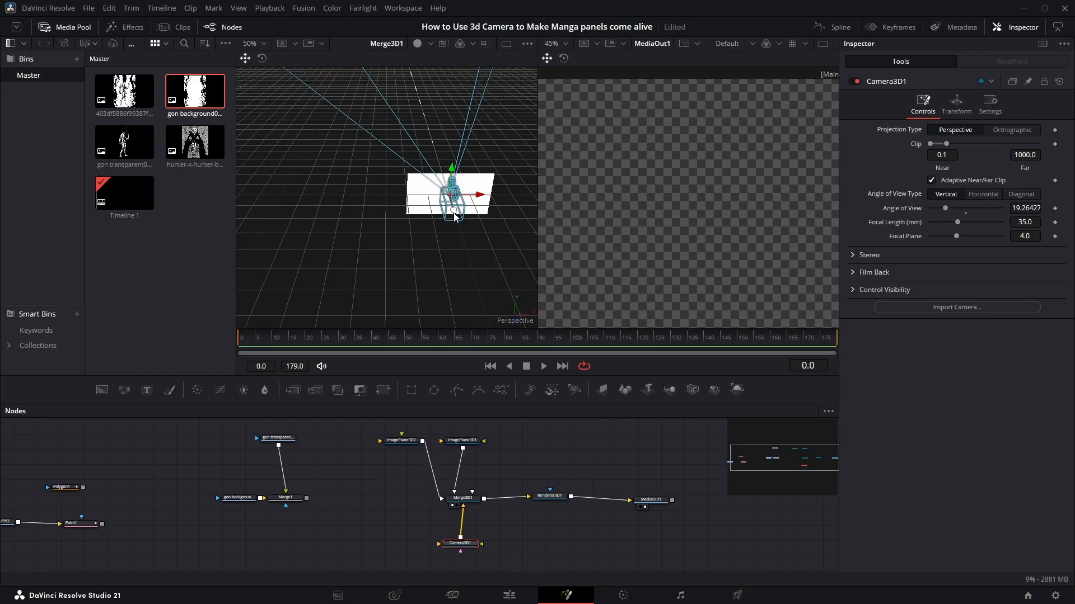
# Move the 3D camera back along its Z axis until the whole image plane fits in the rendered frame
pyautogui.moveTo(454, 212); pyautogui.dragTo(502, 327)
pyautogui.scroll(-5, 463, 270)
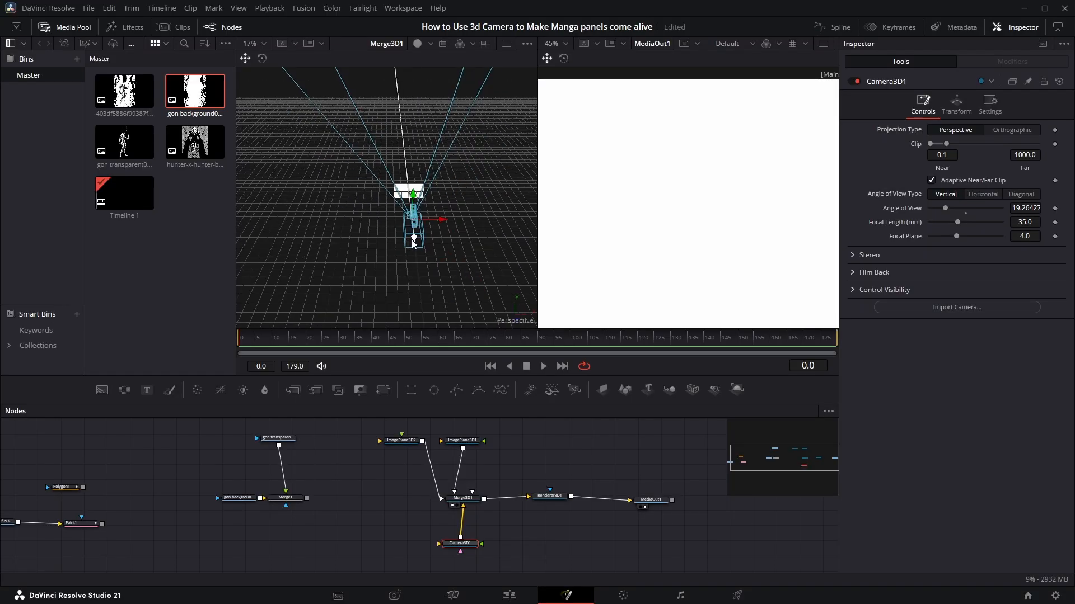
pyautogui.moveTo(413, 242); pyautogui.dragTo(429, 313)
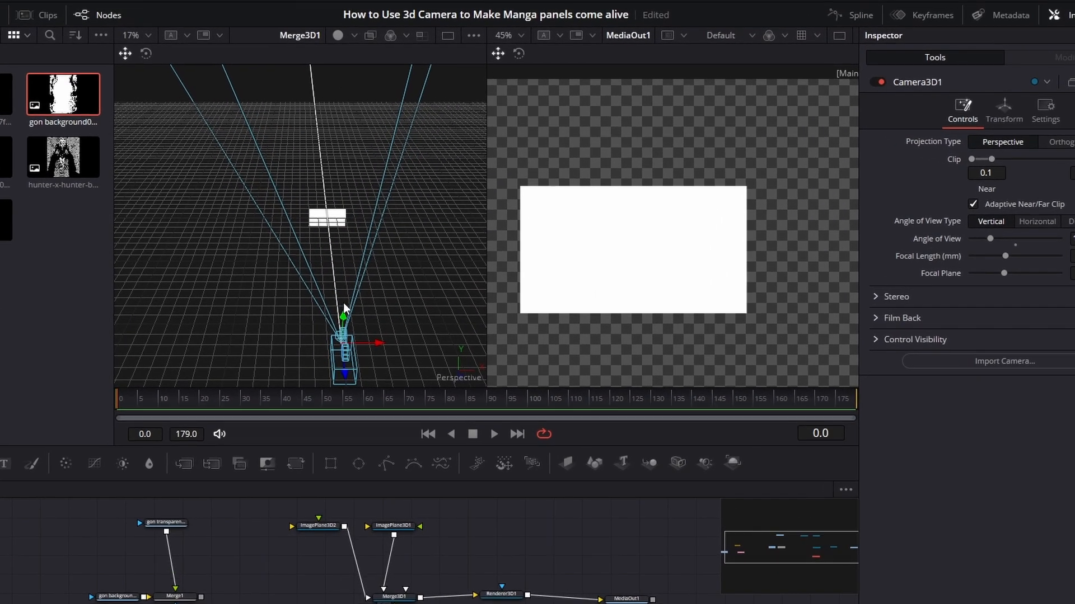
pyautogui.moveTo(424, 261); pyautogui.dragTo(422, 234)
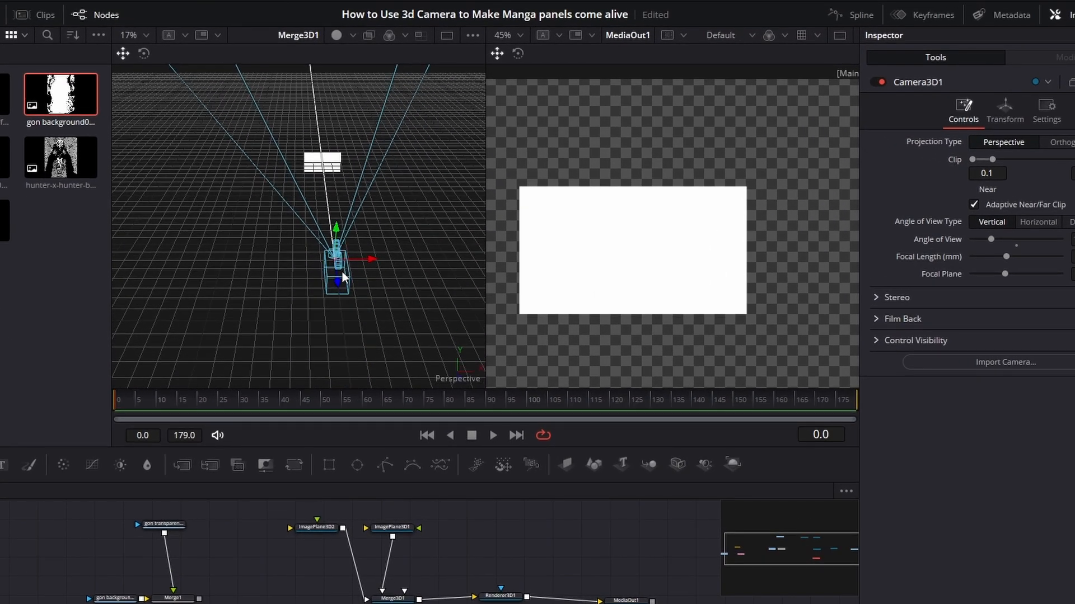
pyautogui.moveTo(342, 271); pyautogui.dragTo(328, 308)
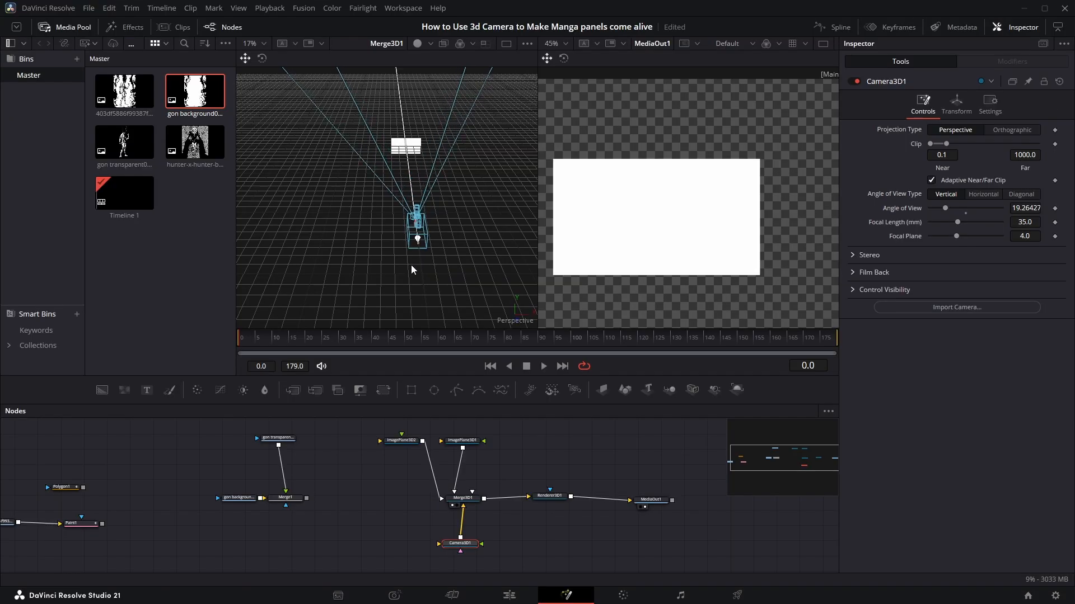
pyautogui.moveTo(411, 268); pyautogui.dragTo(414, 225)
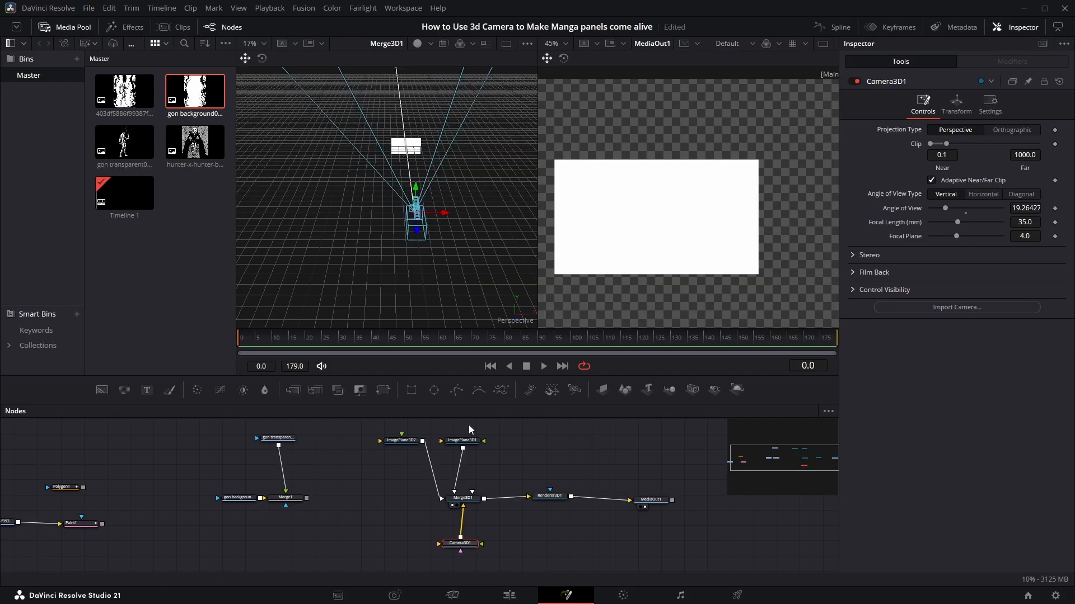
# Spread out the image plane nodes, feeding gon transparent into ImagePlane3D1 and gon background into ImagePlane3D2
pyautogui.moveTo(469, 425); pyautogui.dragTo(461, 462)
pyautogui.moveTo(379, 477); pyautogui.dragTo(350, 486)
pyautogui.moveTo(457, 478); pyautogui.dragTo(463, 476)
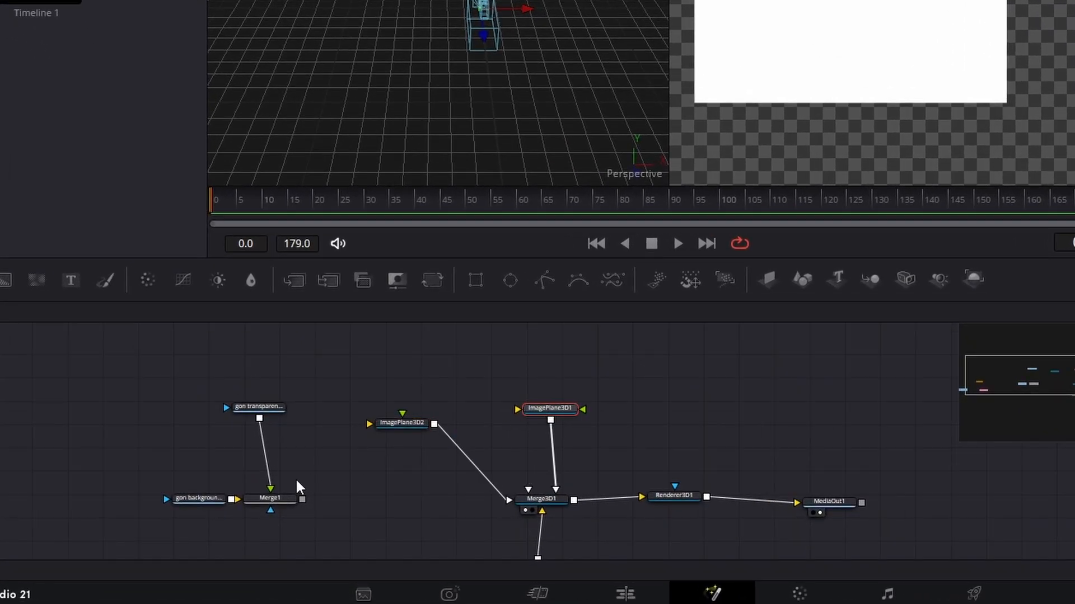
pyautogui.moveTo(263, 403); pyautogui.dragTo(535, 440)
pyautogui.click(332, 394)
pyautogui.scroll(8, 404, 136)
pyautogui.moveTo(416, 145); pyautogui.dragTo(375, 215)
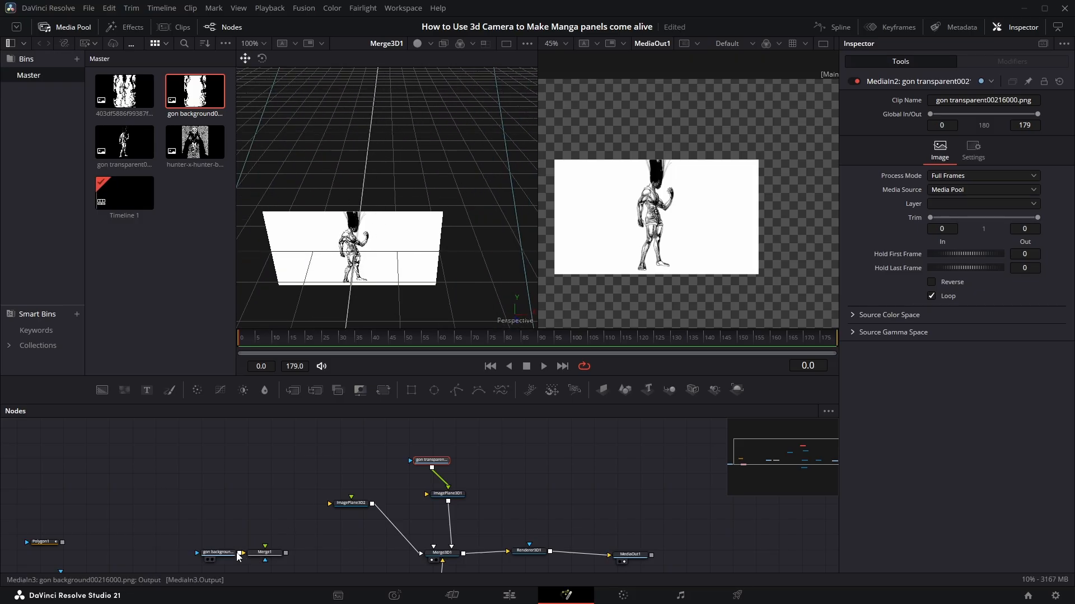
pyautogui.moveTo(237, 553); pyautogui.dragTo(351, 501)
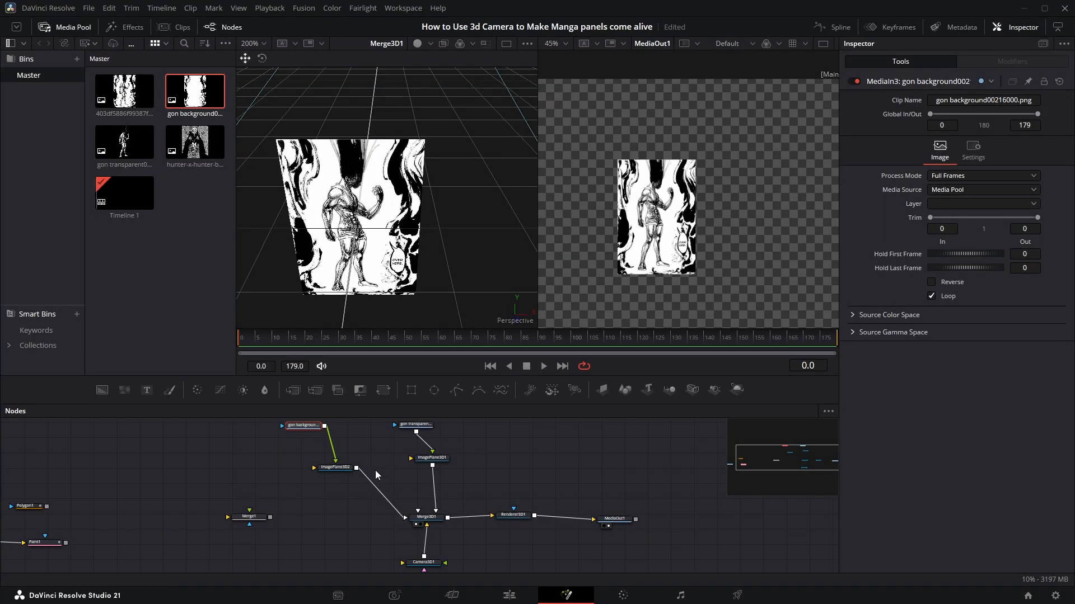
pyautogui.moveTo(375, 471); pyautogui.dragTo(394, 479)
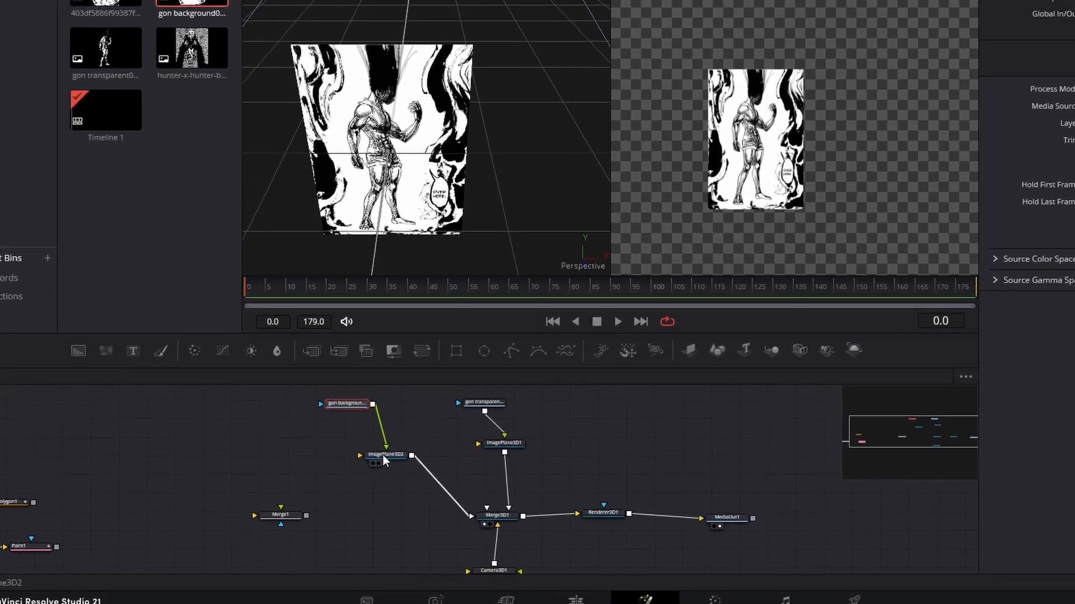
# Push ImagePlane3D2 behind the figure plane by setting its Z translation to -1.12
pyautogui.click(358, 474)
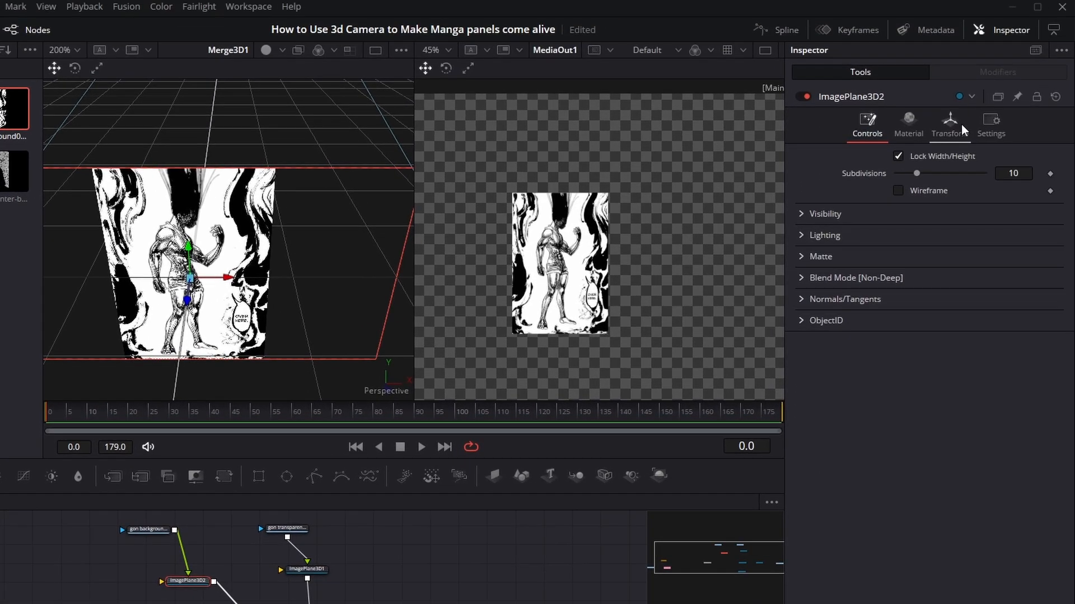
pyautogui.click(972, 103)
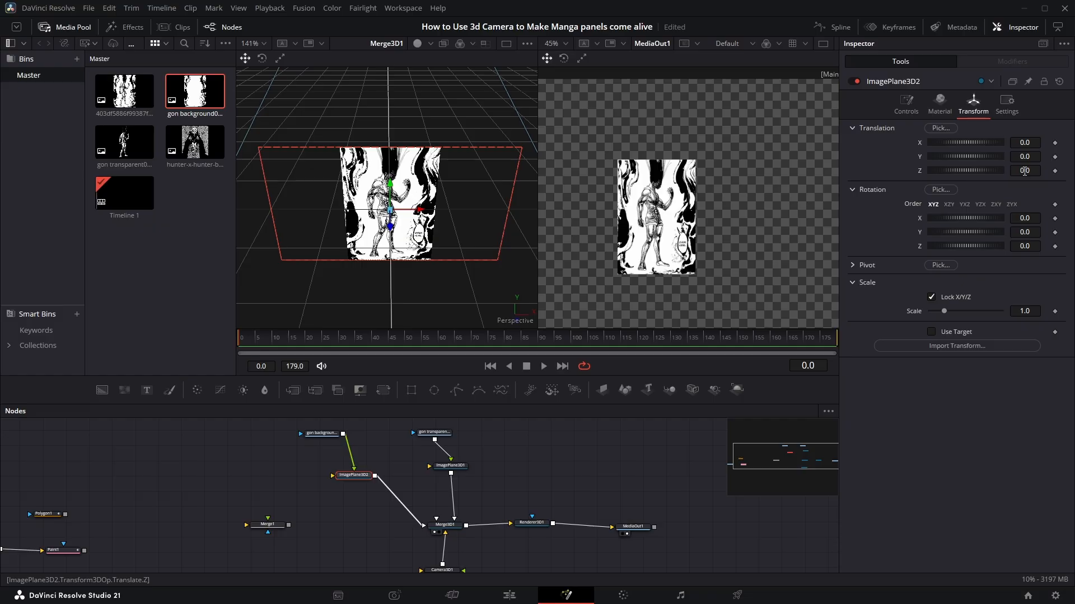
pyautogui.moveTo(1029, 172); pyautogui.dragTo(963, 172)
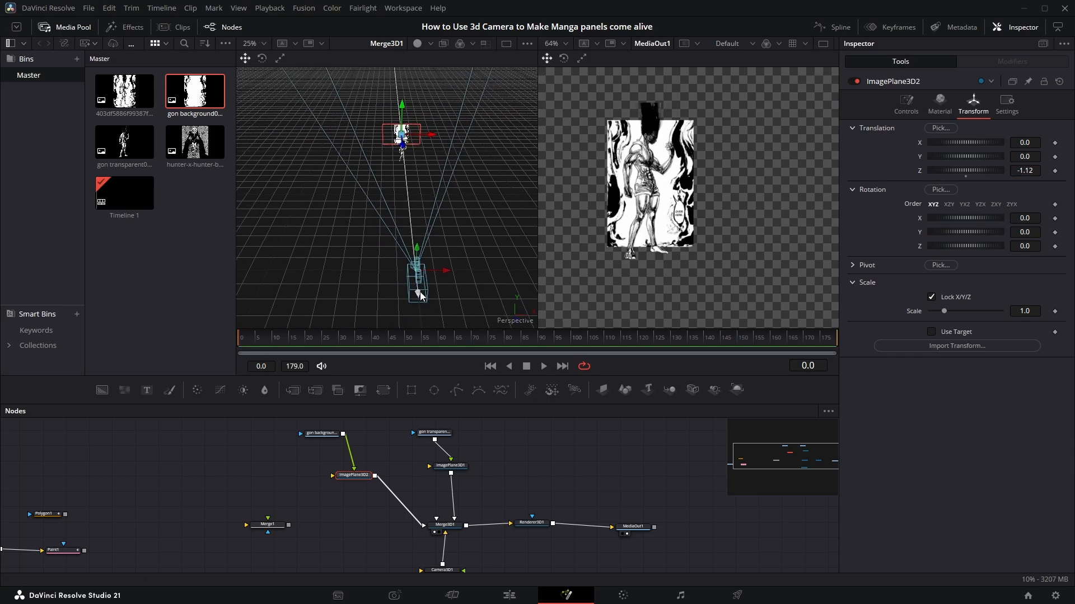
# Move the 3D camera along its Z axis and inspect the depth between the figure and background planes
pyautogui.moveTo(421, 297); pyautogui.dragTo(389, 228)
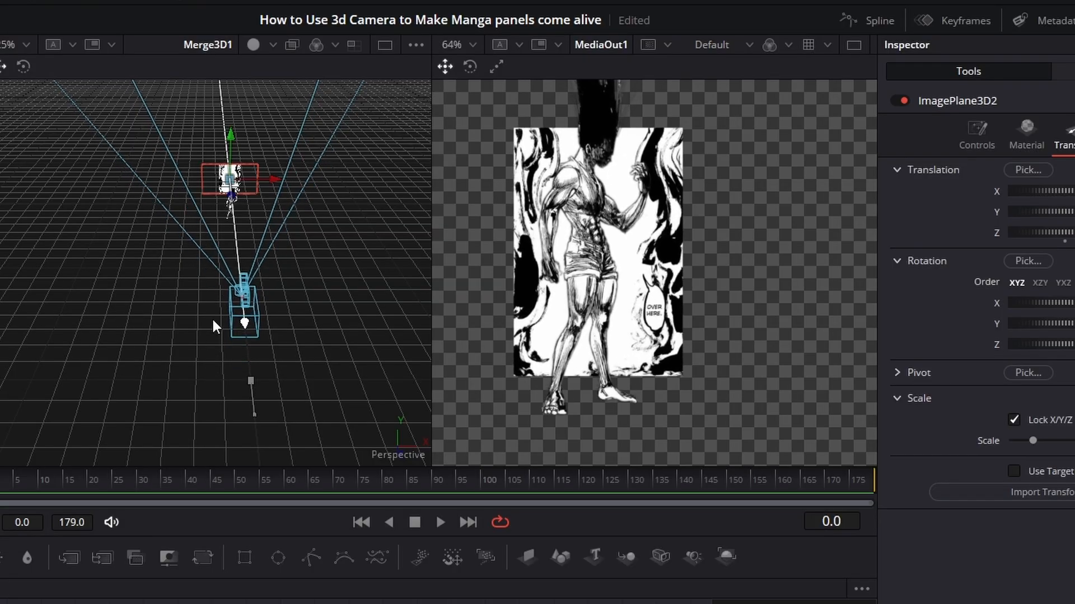
pyautogui.moveTo(213, 321); pyautogui.dragTo(259, 357)
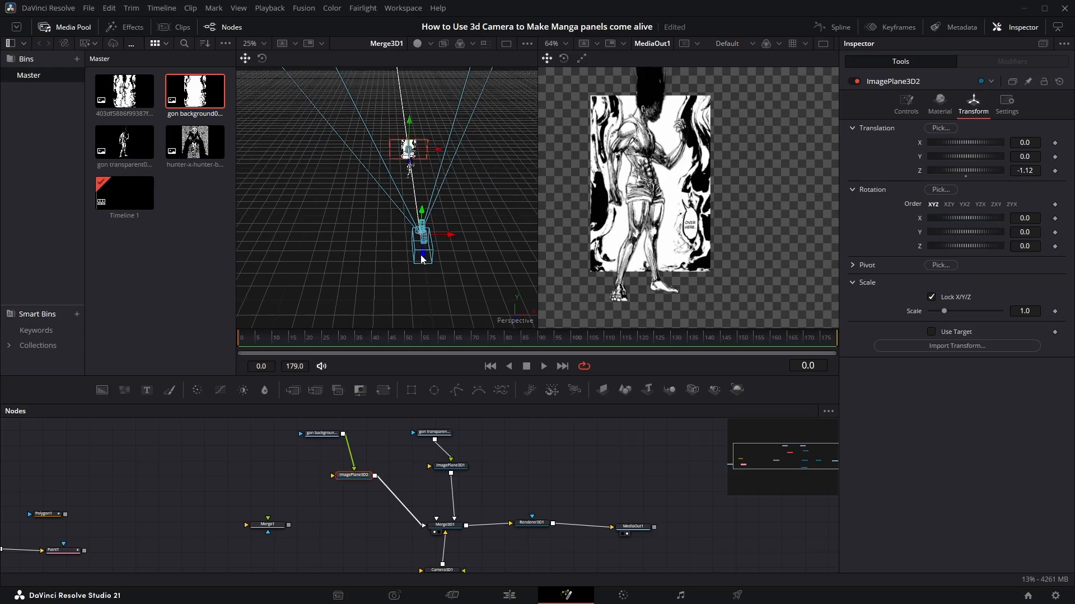
pyautogui.moveTo(420, 256); pyautogui.dragTo(435, 276)
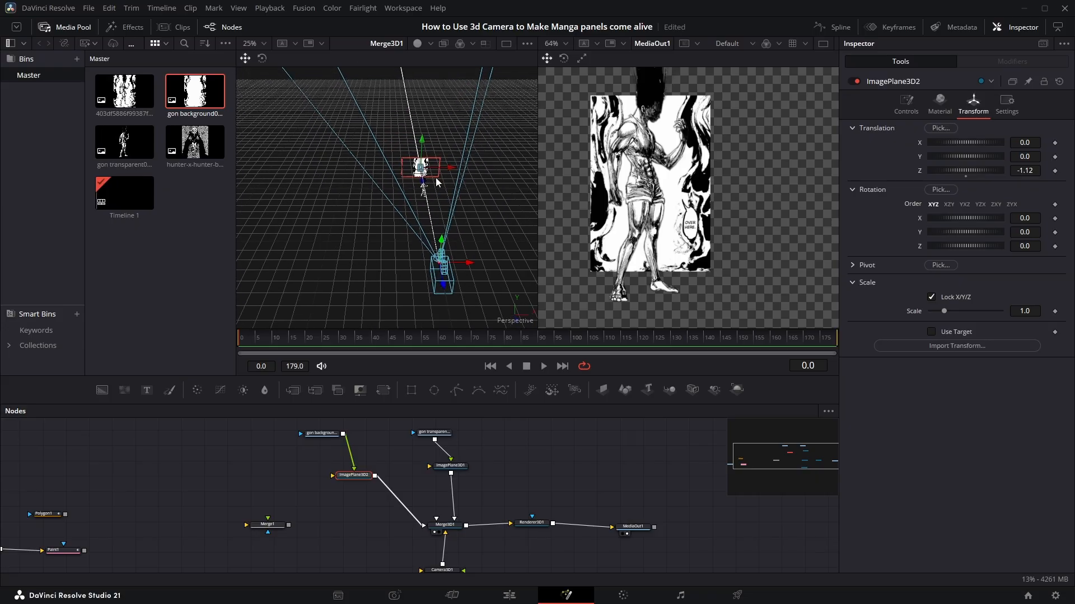
pyautogui.moveTo(519, 234); pyautogui.dragTo(468, 252)
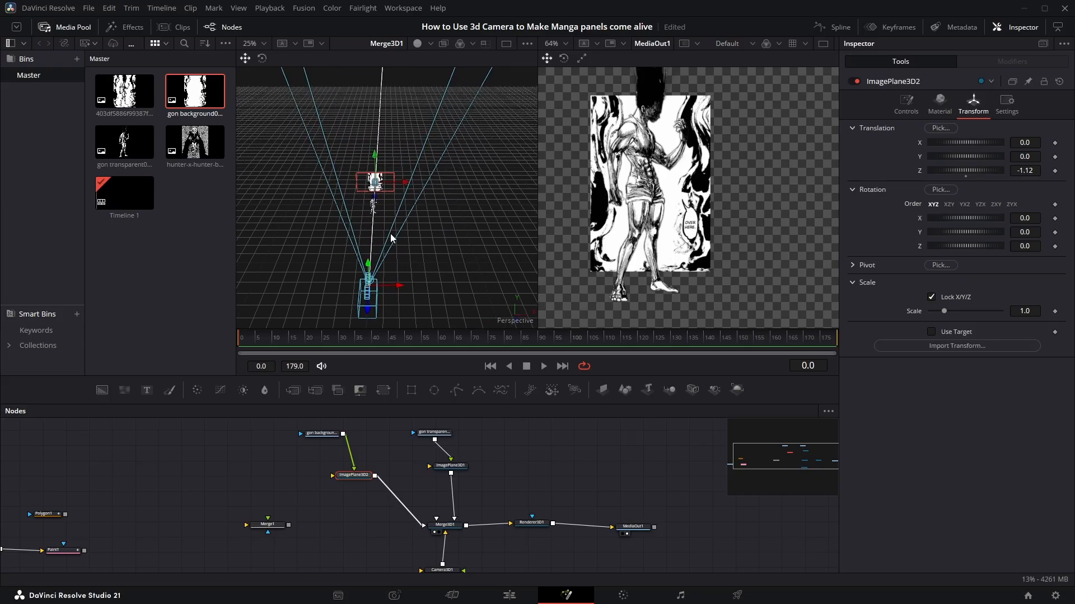
pyautogui.scroll(2, 391, 233)
pyautogui.moveTo(380, 246); pyautogui.dragTo(378, 211)
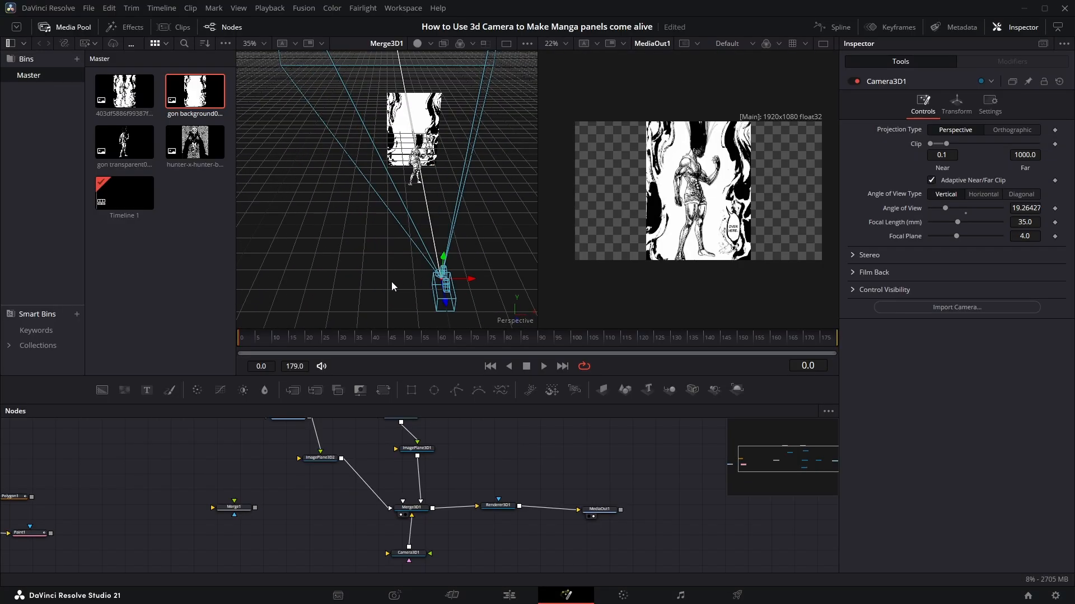
# Reposition the background plane ImagePlane3D2 at about X -0.011 and Z -0.777, nearer to the figure plane
pyautogui.click(322, 458)
pyautogui.moveTo(373, 210); pyautogui.dragTo(347, 230)
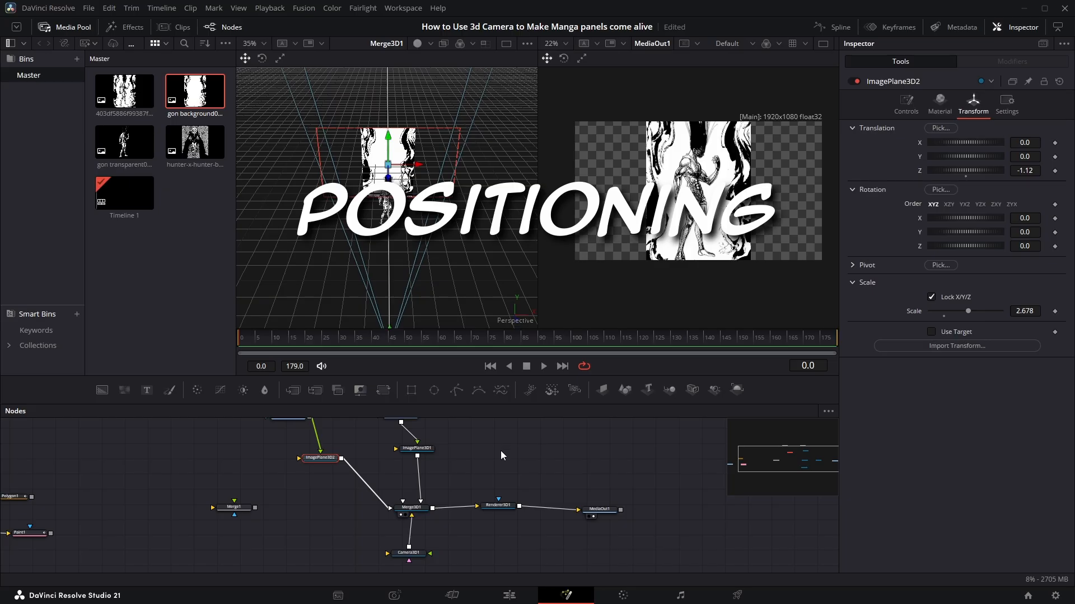
pyautogui.moveTo(409, 269); pyautogui.dragTo(436, 238)
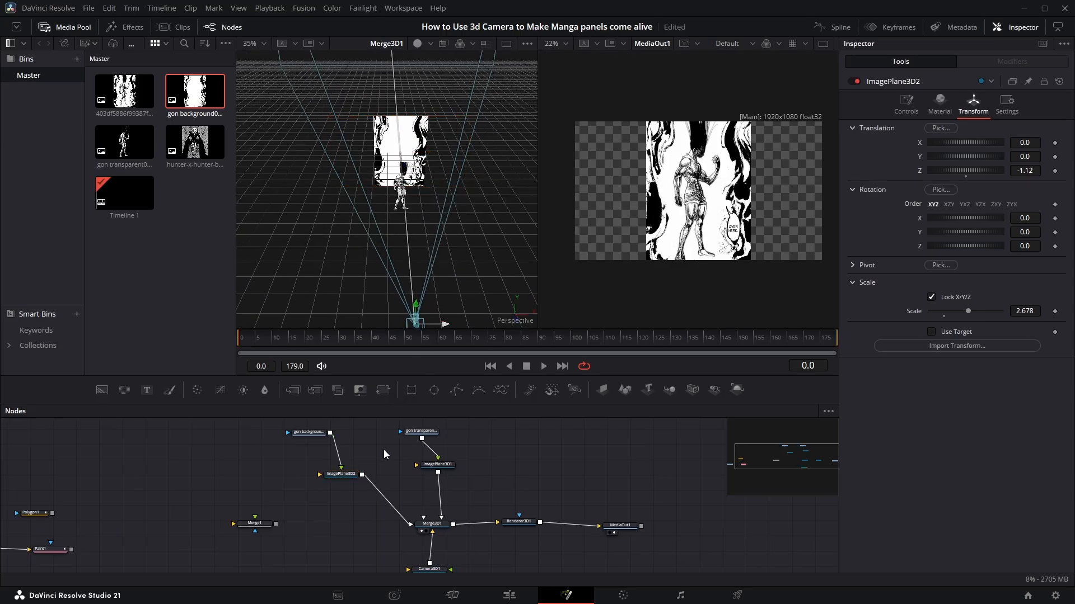
pyautogui.click(342, 480)
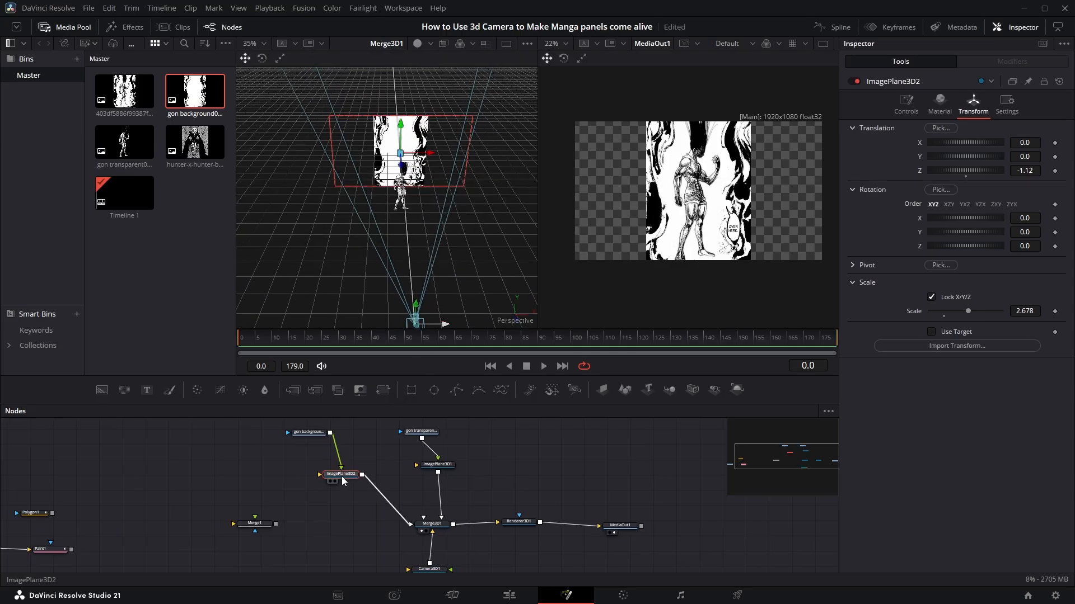
pyautogui.moveTo(429, 155); pyautogui.dragTo(401, 167)
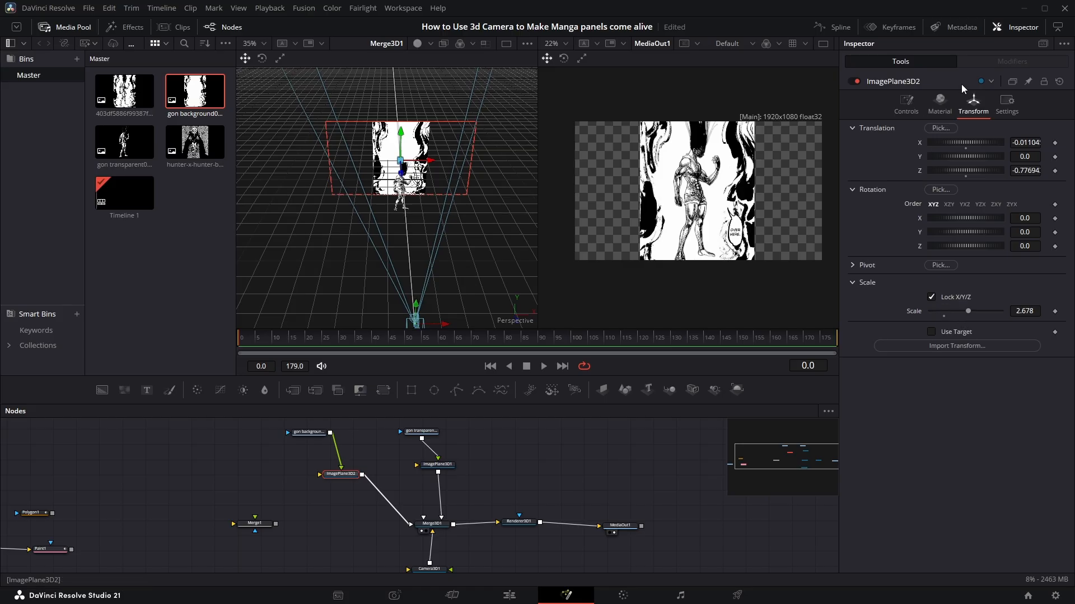
# Scale ImagePlane3D2 down to 2.284, and undo the accidental shift made in the 3D view
pyautogui.click(906, 104)
pyautogui.click(973, 103)
pyautogui.moveTo(968, 311)
pyautogui.mouseDown()
pyautogui.moveTo(1013, 314)
pyautogui.moveTo(962, 304)
pyautogui.mouseUp()
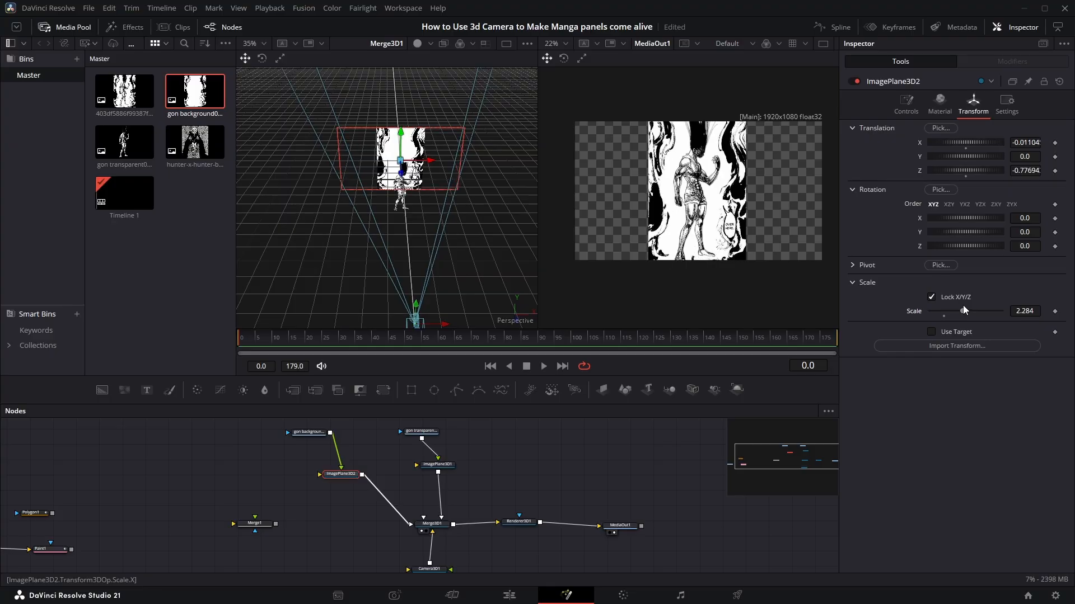
pyautogui.moveTo(400, 161); pyautogui.dragTo(396, 136)
pyautogui.hotkey('ctrl', 'z')
# Move Camera3D1 along its Z and X axes to test the parallax between the figure and background
pyautogui.moveTo(428, 568); pyautogui.dragTo(411, 532)
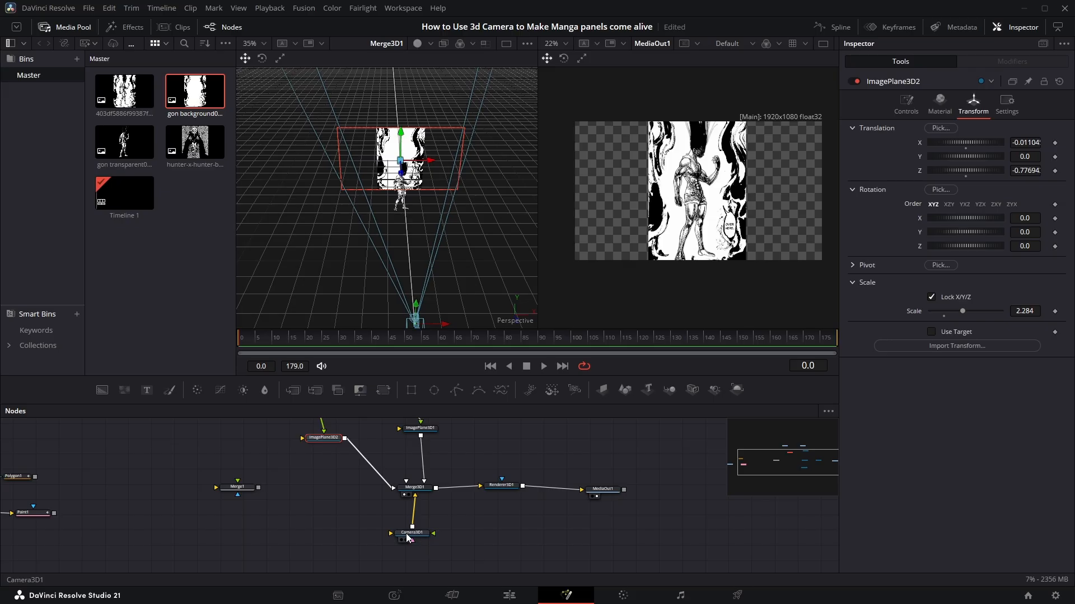
pyautogui.click(409, 534)
pyautogui.moveTo(461, 256); pyautogui.dragTo(449, 230)
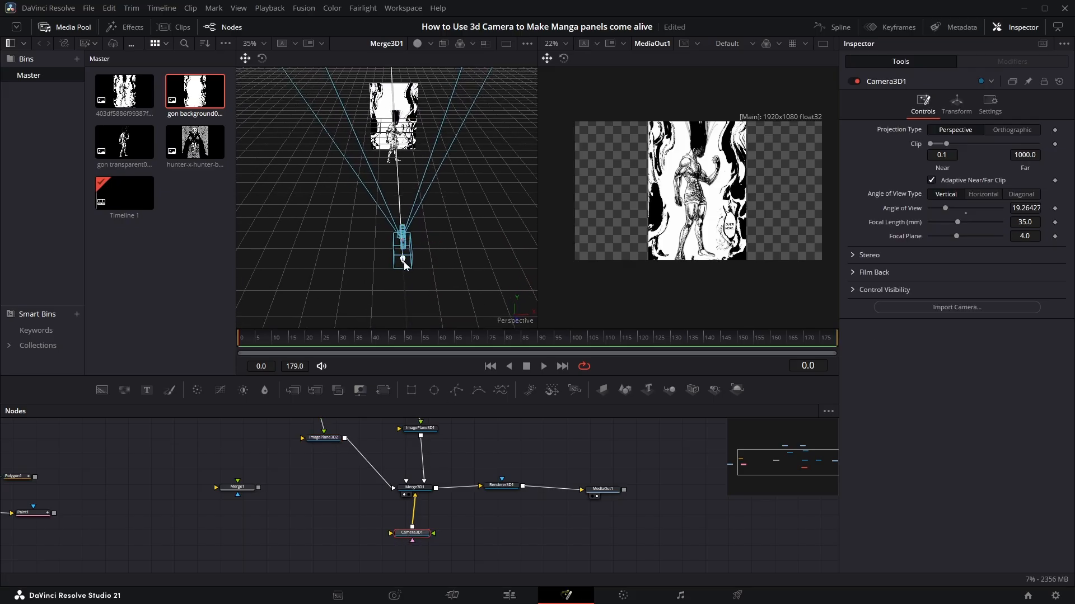
pyautogui.moveTo(406, 266)
pyautogui.mouseDown()
pyautogui.moveTo(381, 209)
pyautogui.moveTo(415, 288)
pyautogui.moveTo(391, 224)
pyautogui.moveTo(404, 284)
pyautogui.moveTo(382, 216)
pyautogui.moveTo(392, 274)
pyautogui.moveTo(401, 209)
pyautogui.moveTo(402, 273)
pyautogui.moveTo(431, 256)
pyautogui.moveTo(471, 257)
pyautogui.moveTo(403, 250)
pyautogui.moveTo(463, 235)
pyautogui.moveTo(412, 248)
pyautogui.mouseUp()
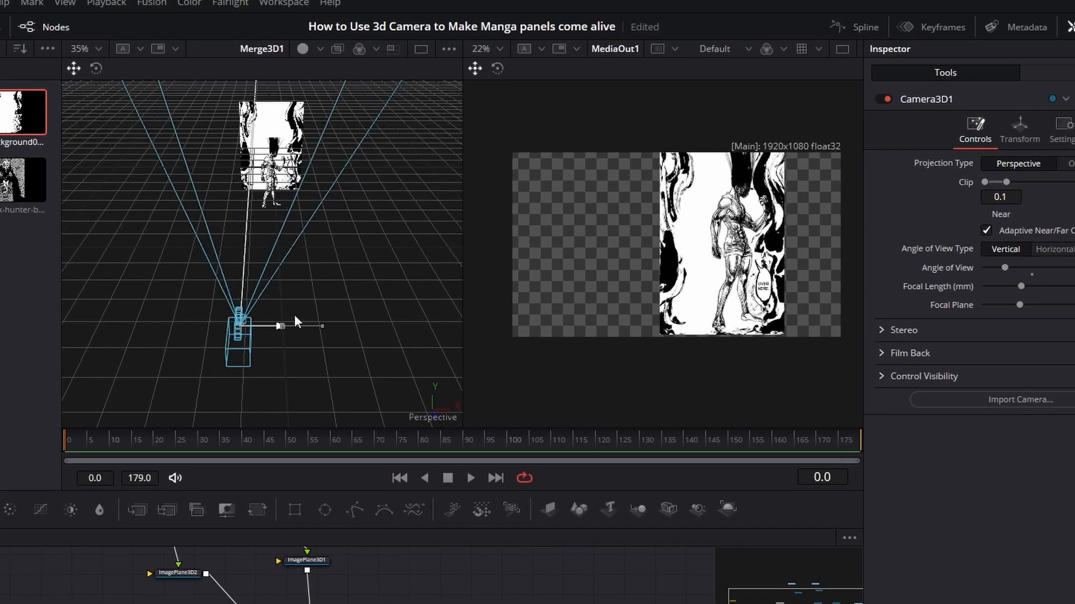
pyautogui.moveTo(294, 315)
pyautogui.mouseDown()
pyautogui.moveTo(302, 319)
pyautogui.moveTo(288, 317)
pyautogui.mouseUp()
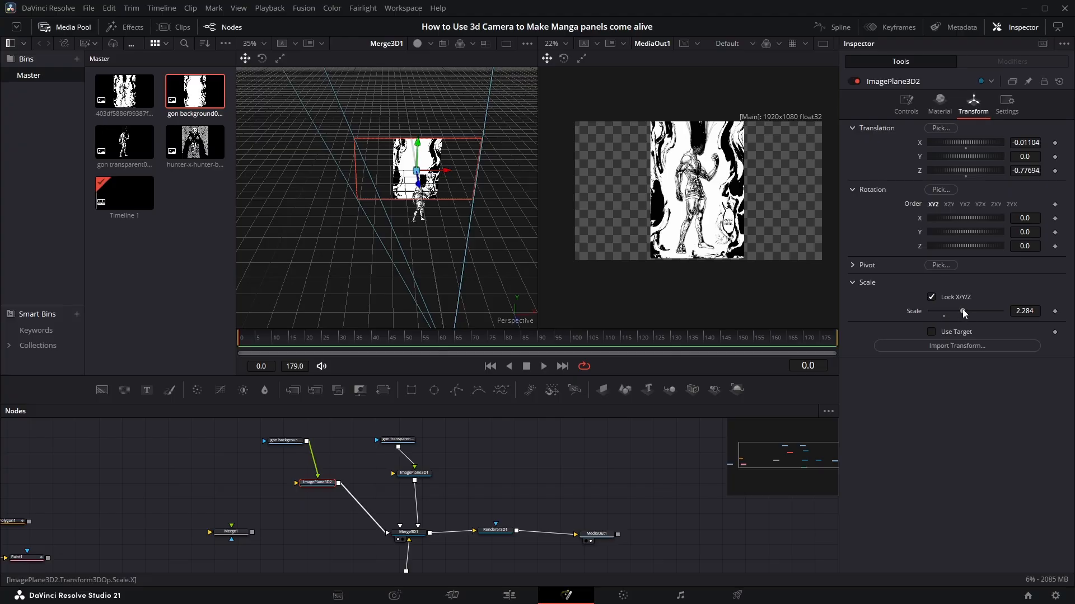
# Scale ImagePlane3D2 to 2.835, and place ImagePlane3D1 at about Y -0.036 and Z 0.284 with a scale of 1.821
pyautogui.moveTo(962, 309); pyautogui.dragTo(969, 308)
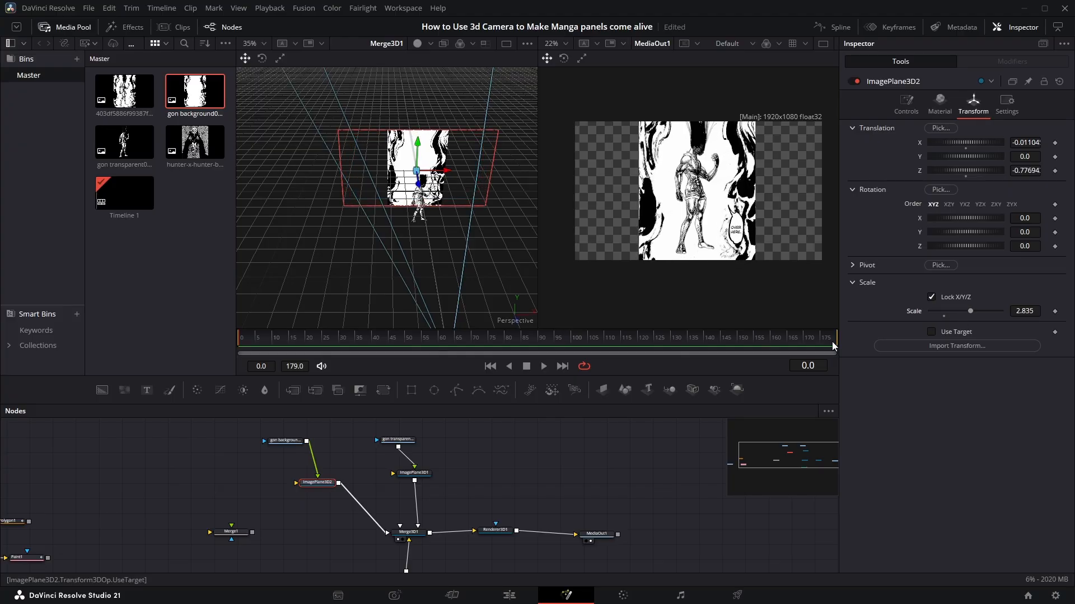
pyautogui.click(423, 217)
pyautogui.moveTo(424, 173); pyautogui.dragTo(424, 175)
pyautogui.moveTo(1024, 314); pyautogui.dragTo(1034, 314)
pyautogui.moveTo(458, 286); pyautogui.dragTo(451, 270)
pyautogui.click(592, 486)
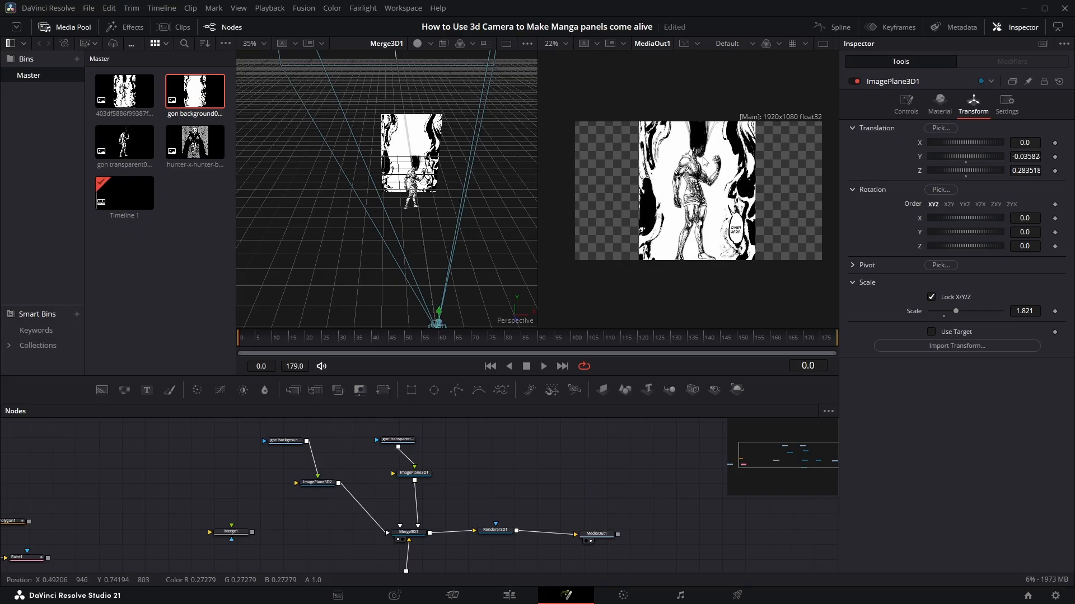
# Set keyframes at frame 0 for Camera3D1's X, Y and Z translation and its X, Y and Z rotation
pyautogui.moveTo(412, 570); pyautogui.dragTo(412, 501)
pyautogui.moveTo(454, 271)
pyautogui.mouseDown()
pyautogui.moveTo(448, 230)
pyautogui.moveTo(444, 253)
pyautogui.mouseUp()
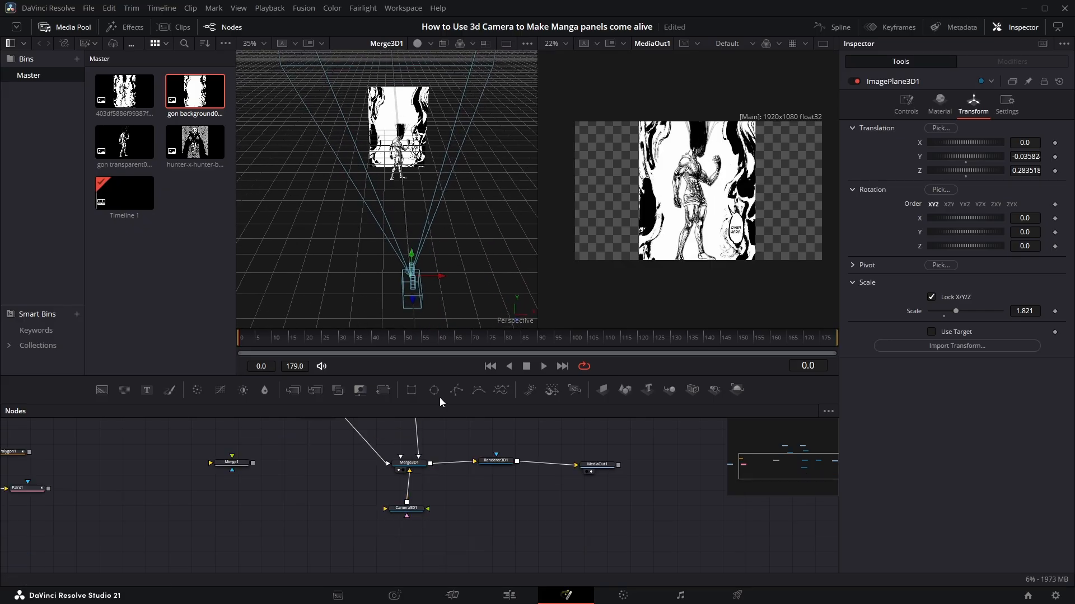
pyautogui.click(414, 510)
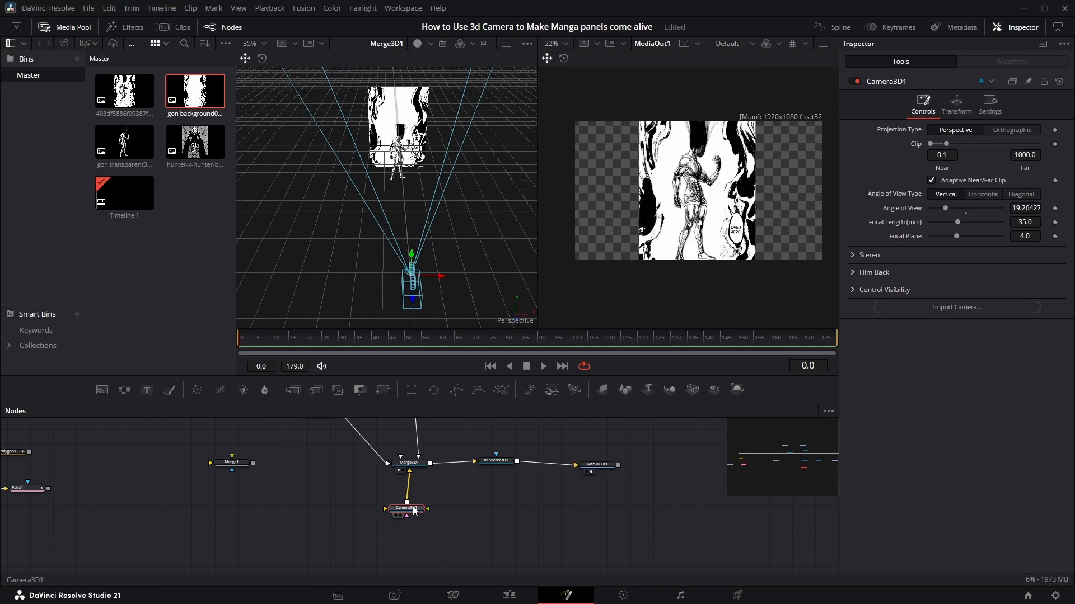
pyautogui.click(962, 104)
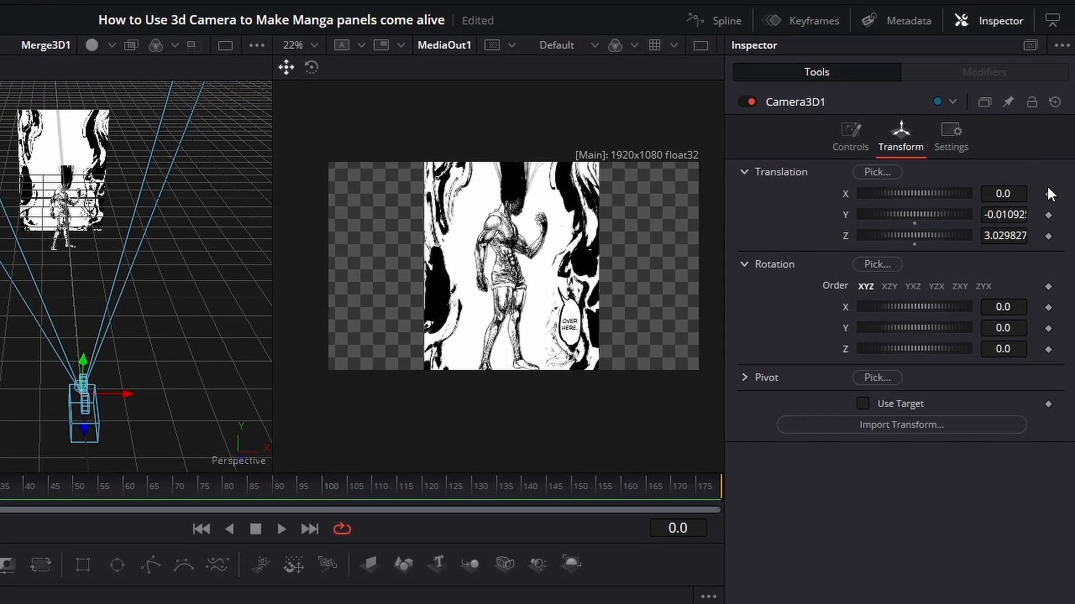
pyautogui.click(1049, 193)
pyautogui.click(1048, 215)
pyautogui.click(1048, 236)
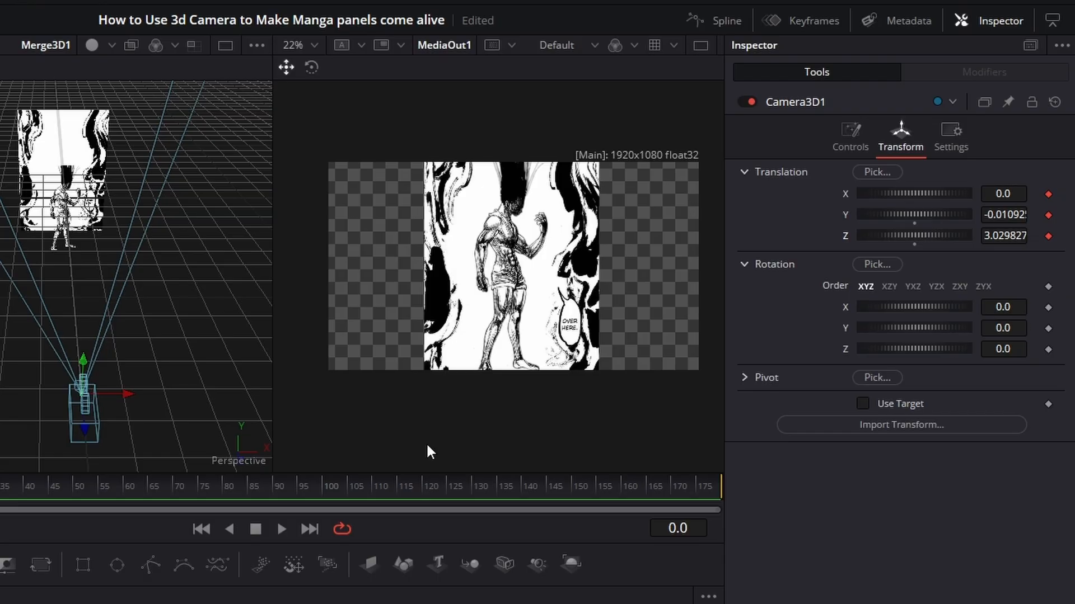
pyautogui.click(1048, 307)
pyautogui.click(1049, 328)
pyautogui.click(1048, 350)
# Set keyframes for all of Camera3D1's translation and rotation axes at the last frame, 179
pyautogui.click(207, 486)
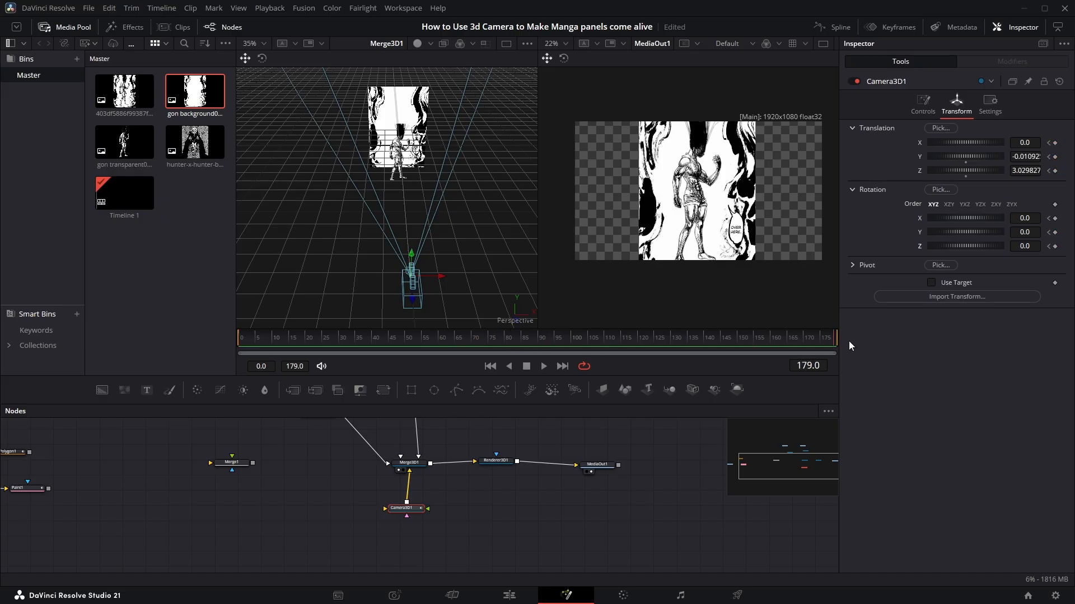
pyautogui.click(1055, 143)
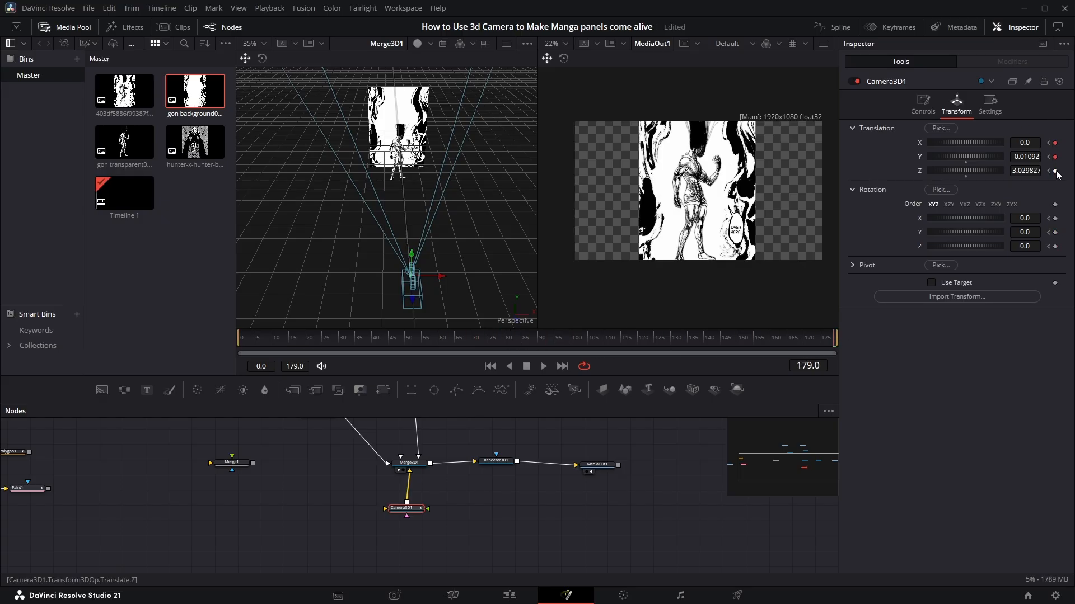
pyautogui.click(1054, 232)
pyautogui.click(1055, 246)
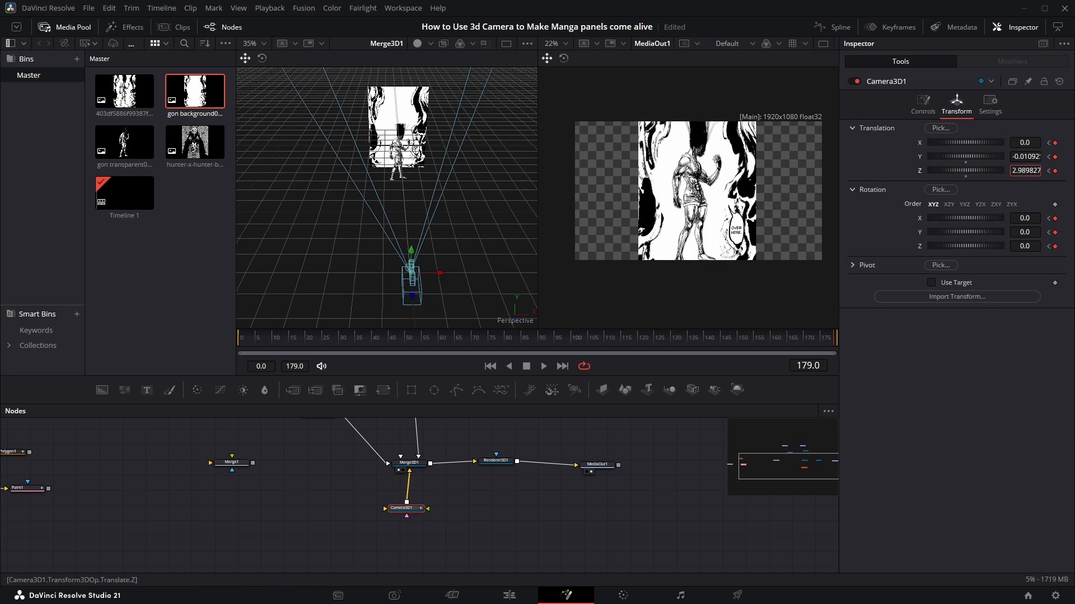
# At frame 179, set Camera3D1's Z translation to about 2.14, Y translation to about 0.277 and X rotation to -4.7
pyautogui.moveTo(1025, 171); pyautogui.dragTo(978, 170)
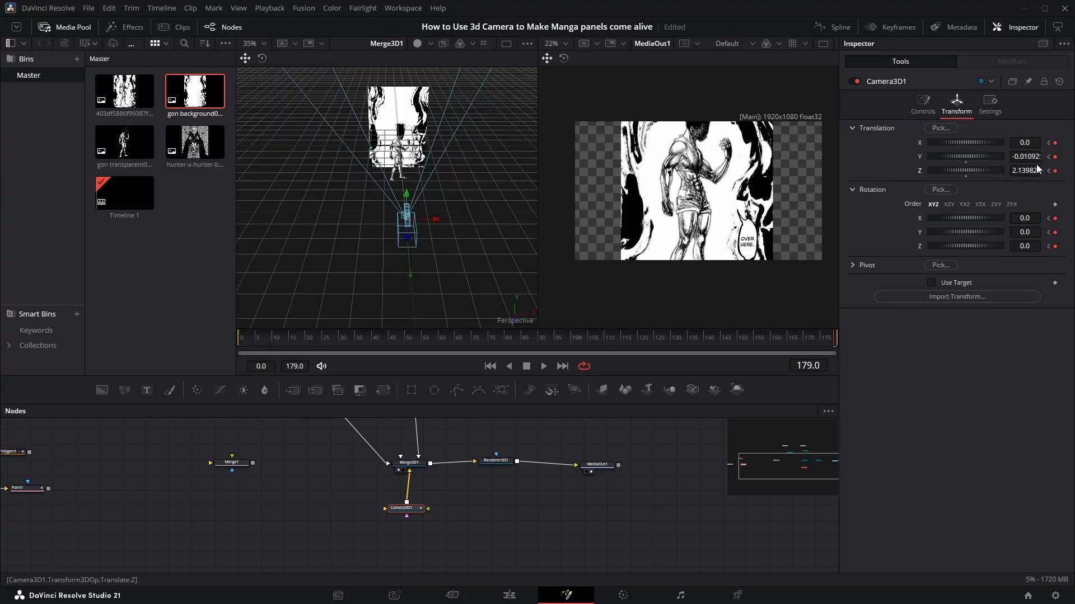
pyautogui.moveTo(1030, 160); pyautogui.dragTo(1048, 160)
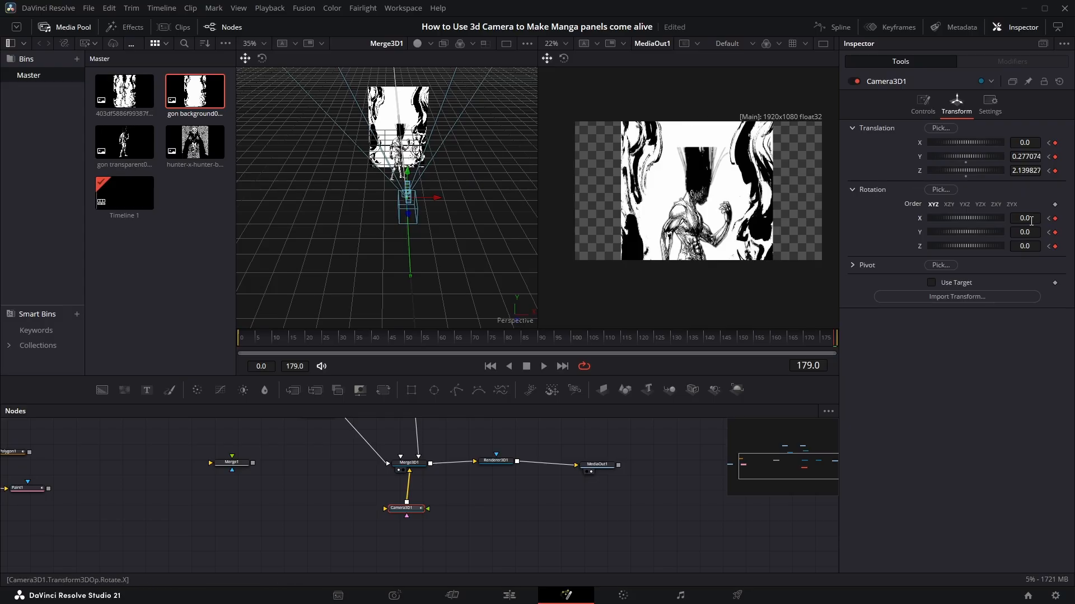
pyautogui.moveTo(1032, 221); pyautogui.dragTo(1020, 221)
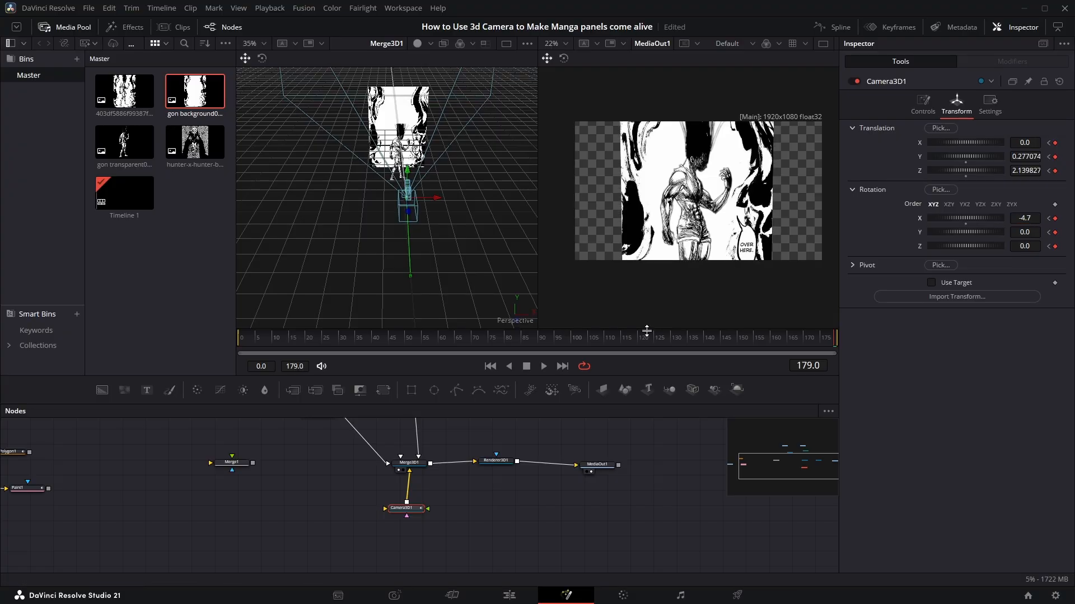
# Play the camera animation from the first frame and check the rendered output
pyautogui.moveTo(647, 338); pyautogui.dragTo(180, 334)
pyautogui.press('space')
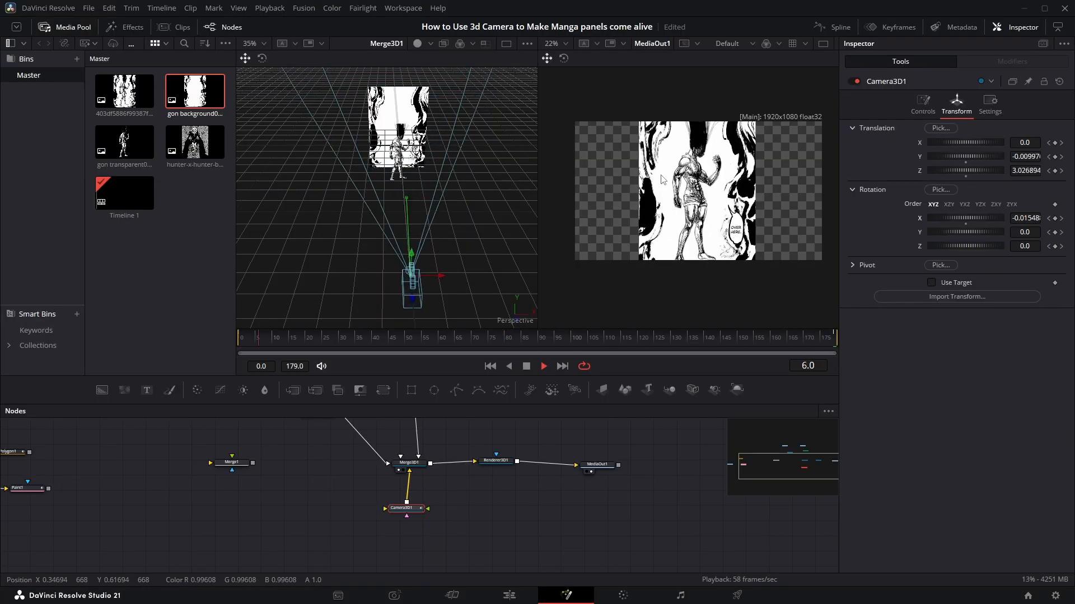
pyautogui.press('space')
# Switch to the Edit page and play the Fusion composition from the start to review the parallax move
pyautogui.click(510, 595)
pyautogui.scroll(4, 368, 377)
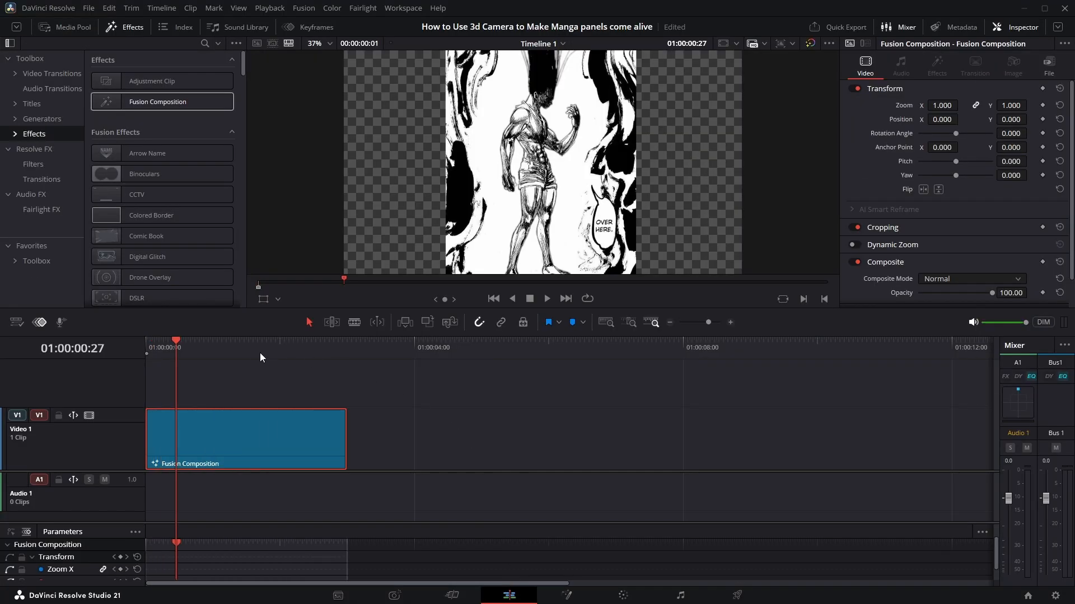
pyautogui.moveTo(254, 350); pyautogui.dragTo(91, 331)
pyautogui.press('space')
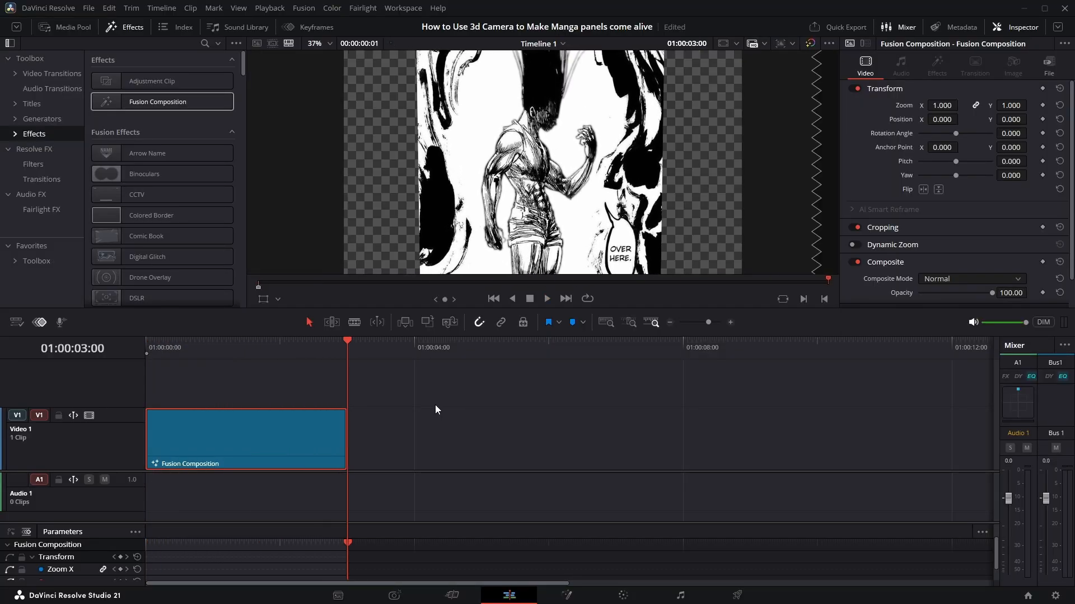
pyautogui.moveTo(294, 353); pyautogui.dragTo(137, 340)
pyautogui.press('space')
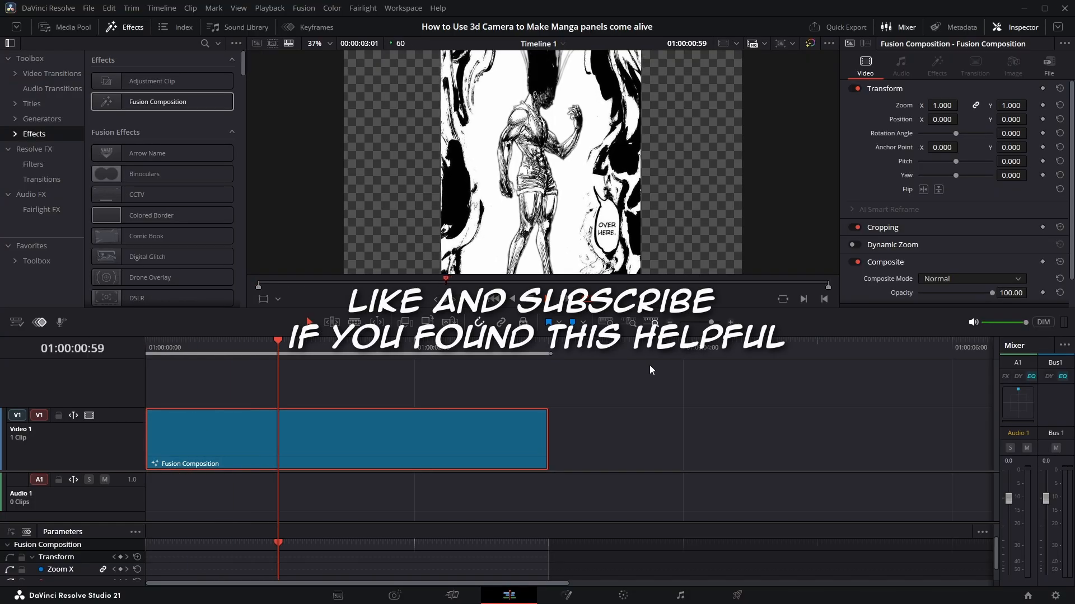
pyautogui.scroll(-2, 636, 152)
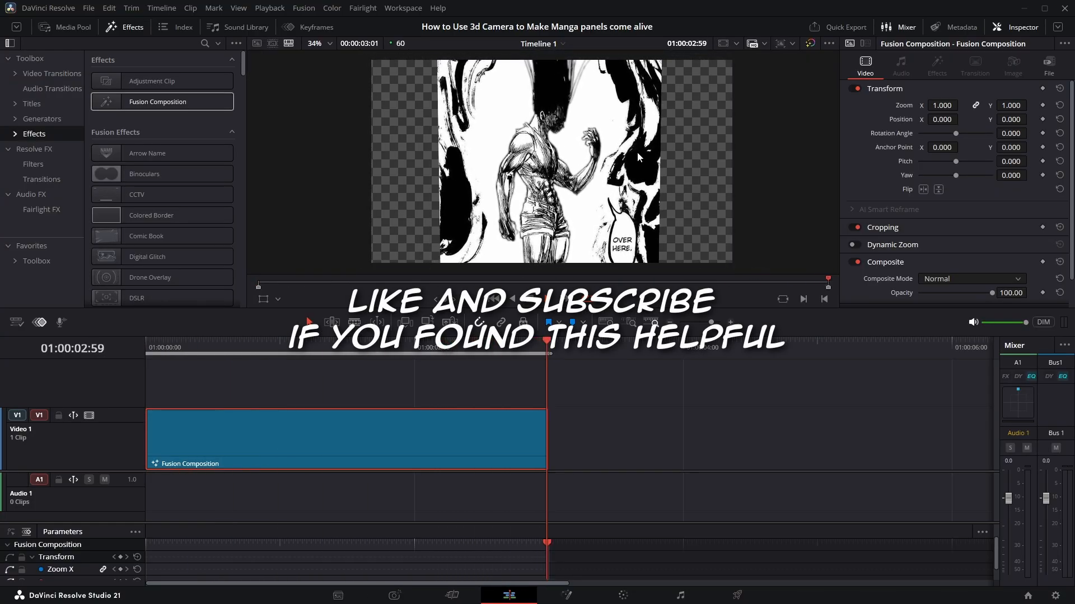